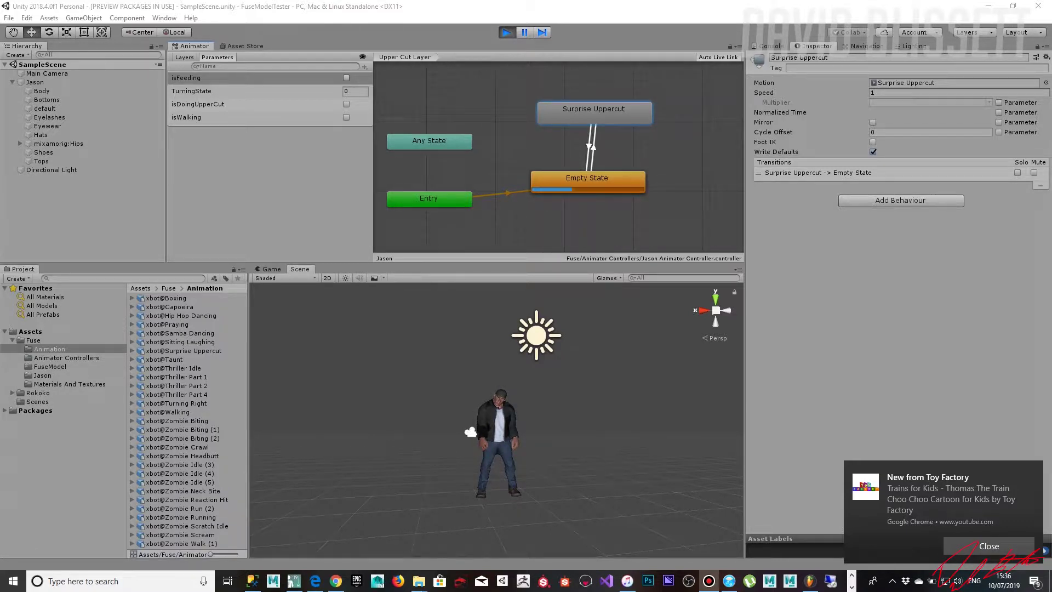
# Step: Toggle isDoingUpperCut on and back off to test the uppercut punch
pyautogui.click(346, 105)
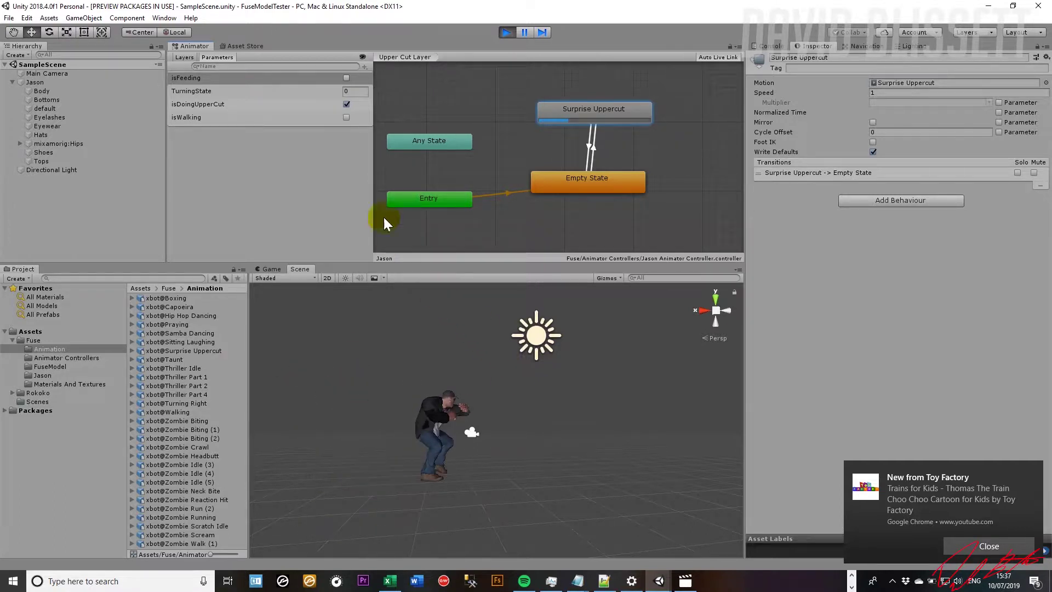
pyautogui.click(345, 116)
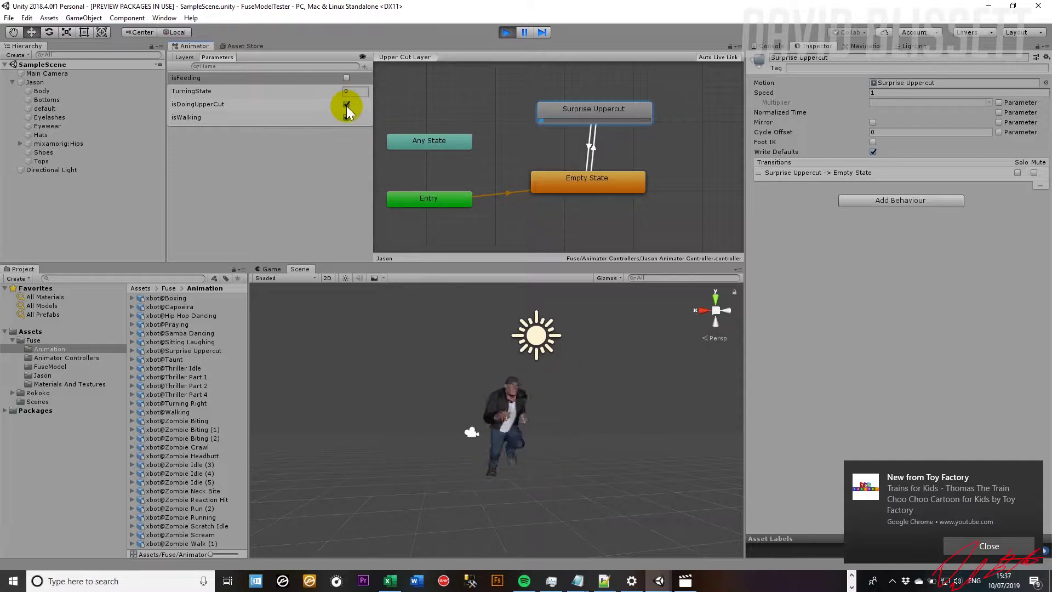
pyautogui.click(346, 105)
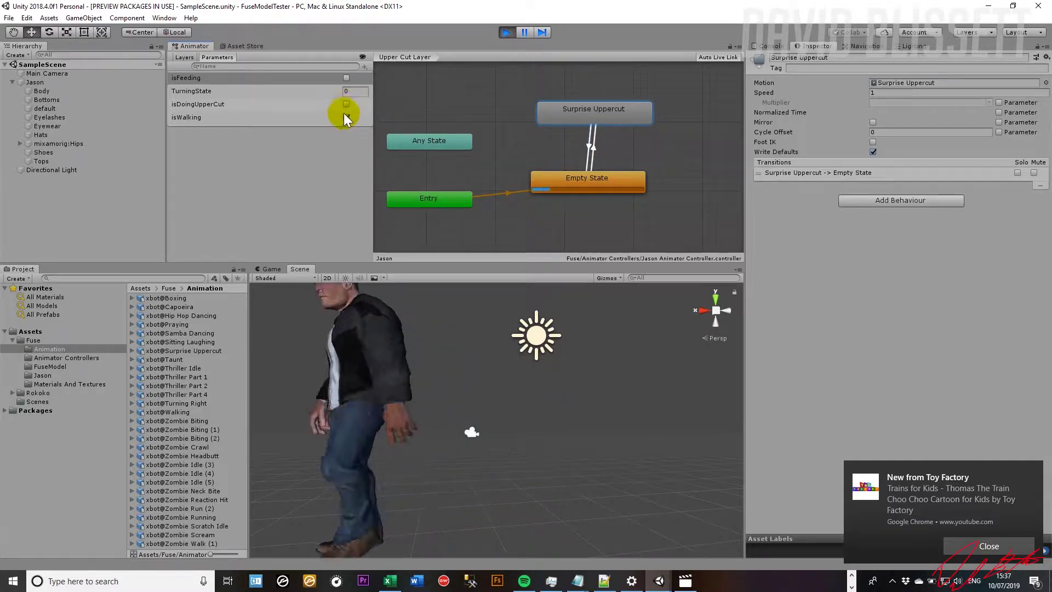
pyautogui.scroll(-2, 374, 420)
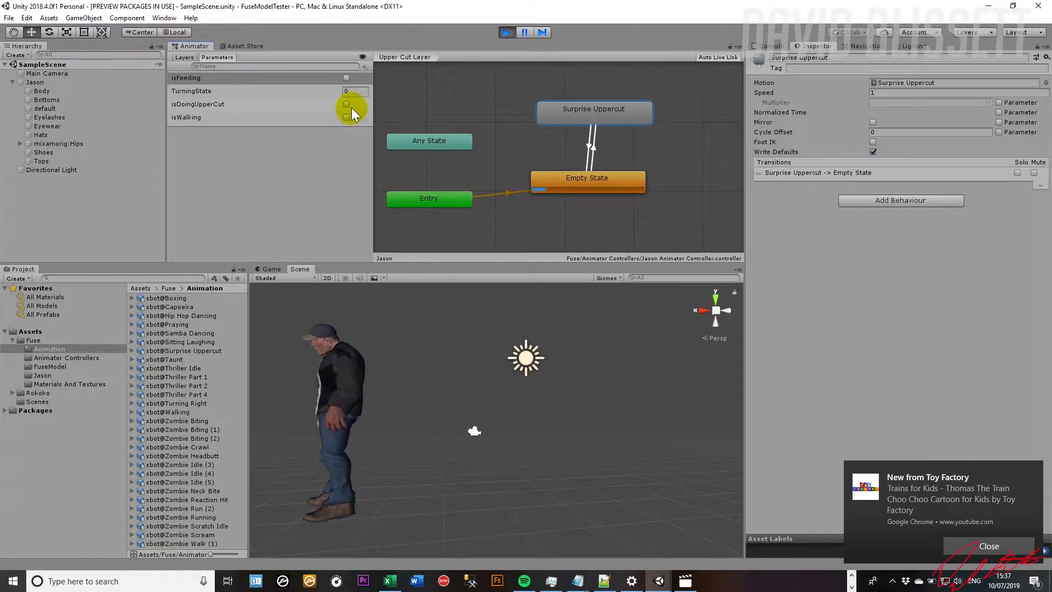
# Step: Enable isWalking to watch the character walk, then stop Play mode
pyautogui.moveTo(357, 337); pyautogui.dragTo(435, 407, button='right')
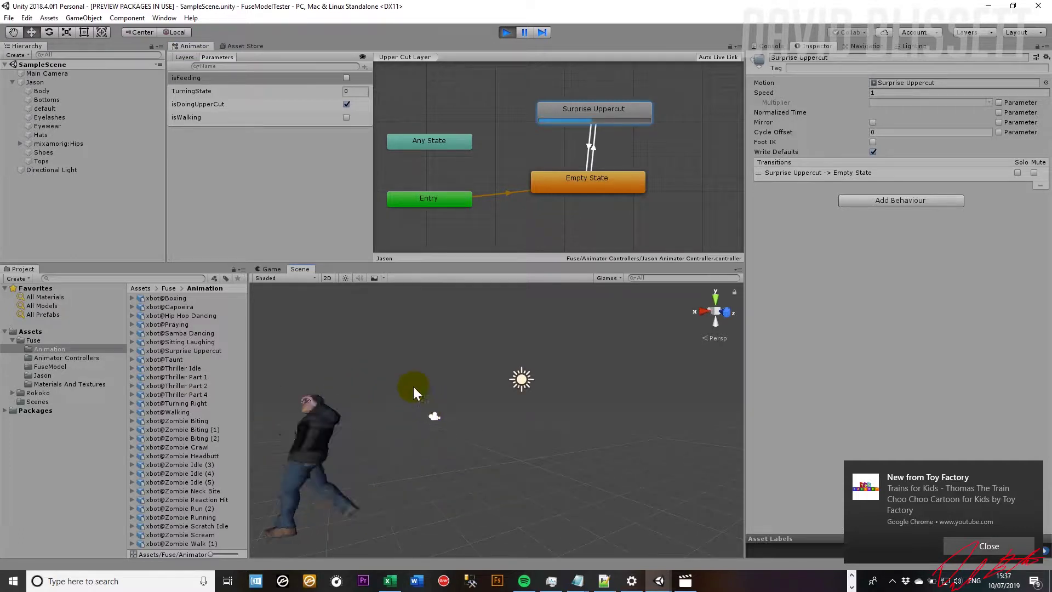
pyautogui.click(347, 117)
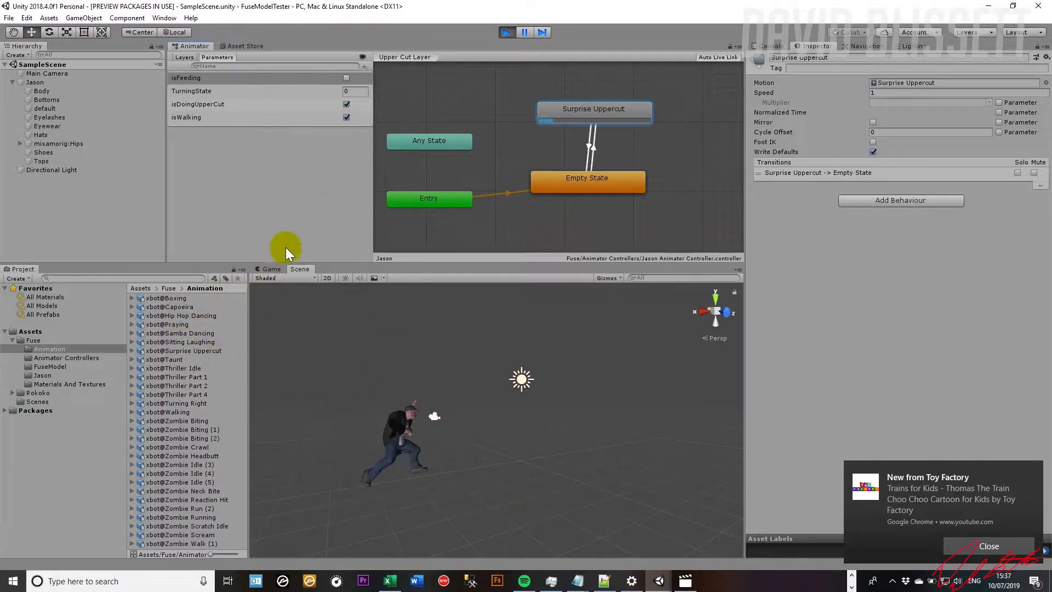
pyautogui.click(508, 31)
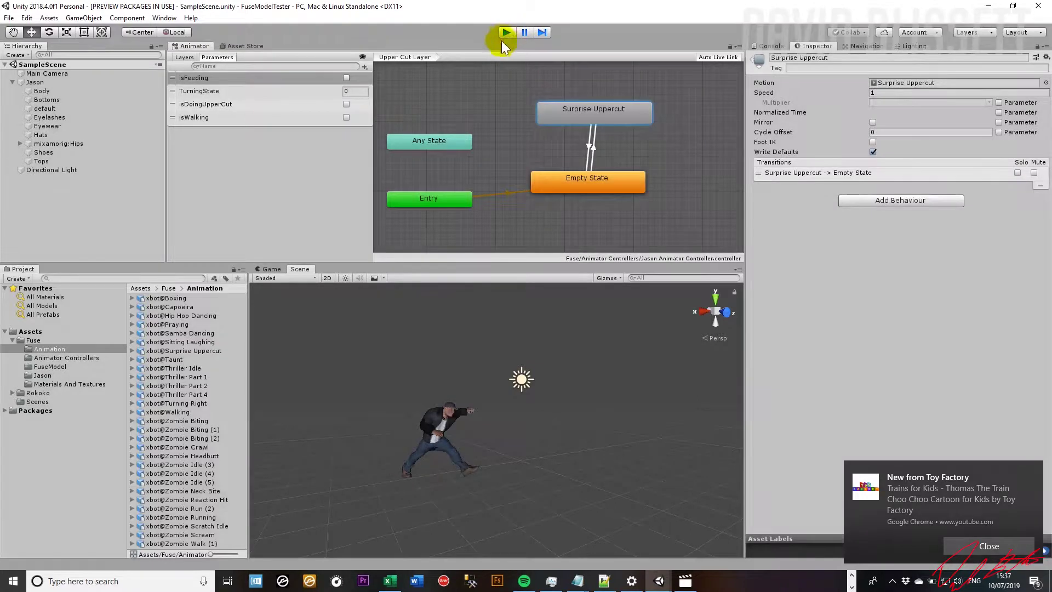
# Step: Review the Upper Cut Layer's settings in the Layers list, then open the Fuse folder
pyautogui.click(185, 57)
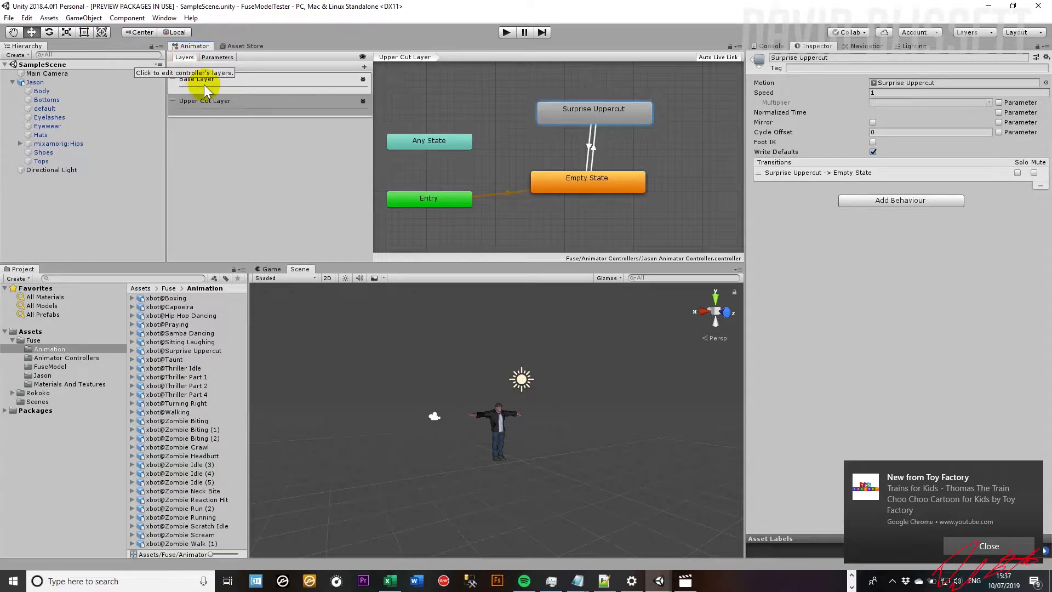
pyautogui.click(362, 101)
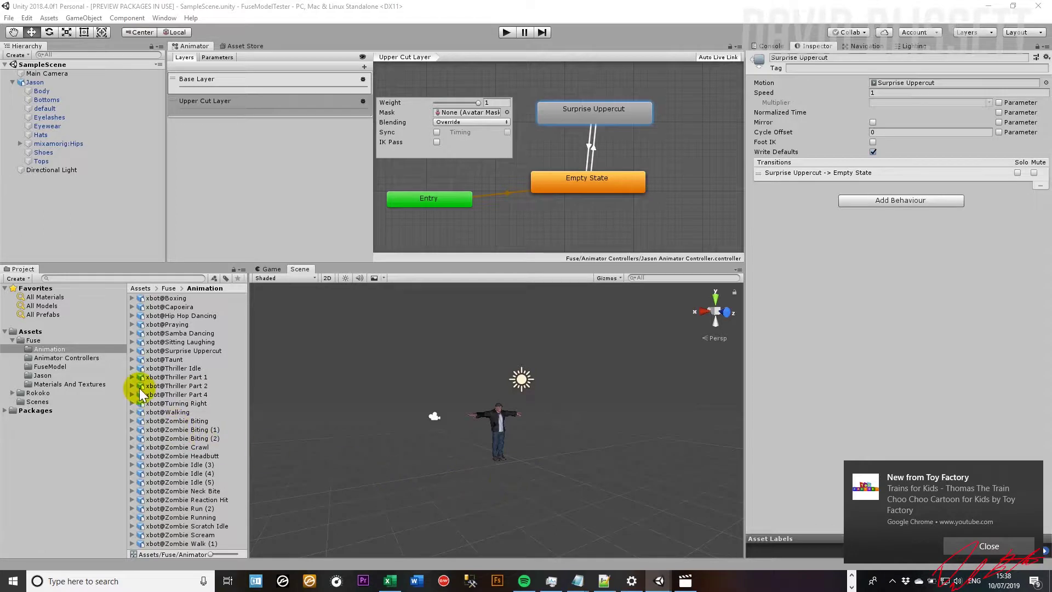
pyautogui.click(39, 345)
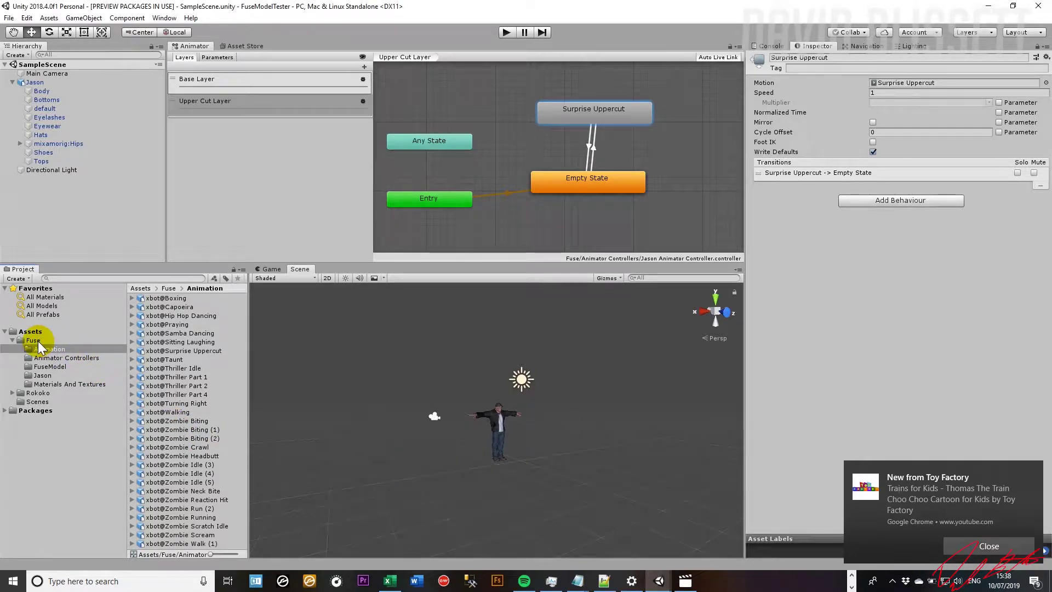
pyautogui.click(37, 341)
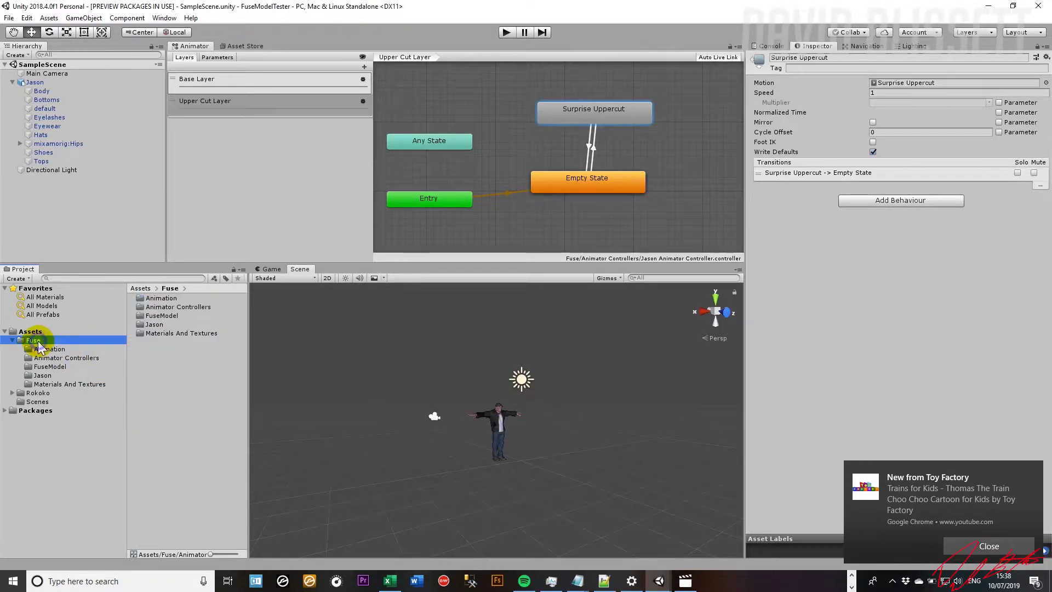
# Step: Create a folder in Fuse, correct its name to 'Avatar Masks', and open it
pyautogui.rightClick(70, 350)
pyautogui.moveTo(67, 73)
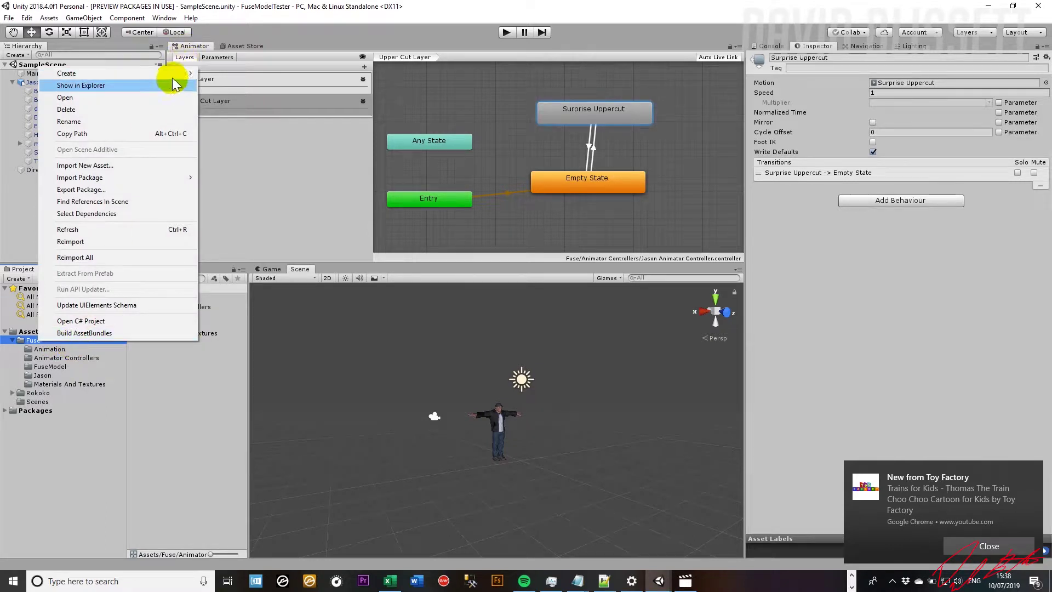
pyautogui.click(233, 73)
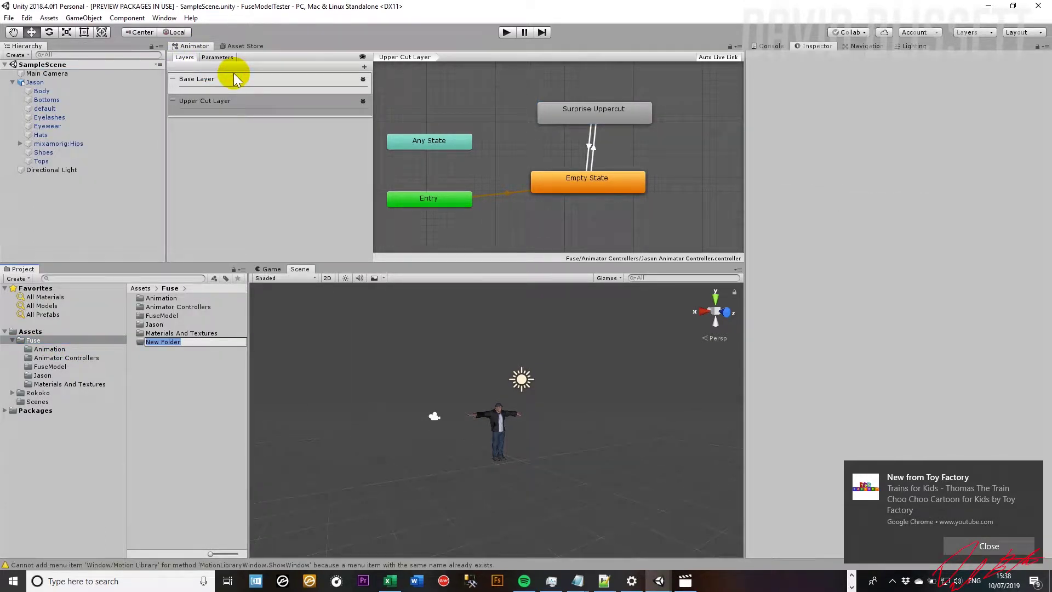
pyautogui.write('An')
pyautogui.press('Return')
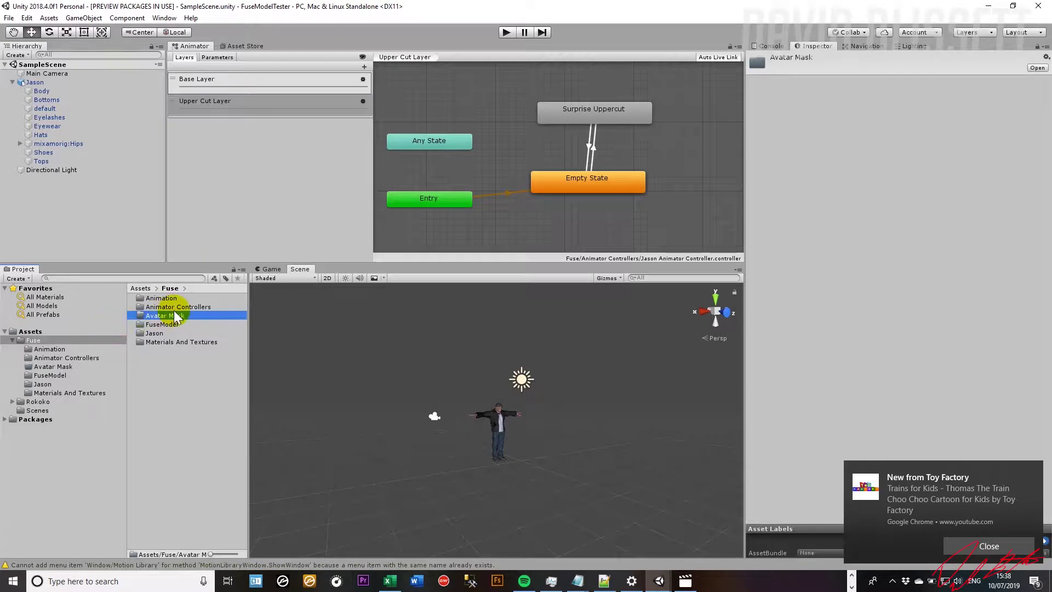
pyautogui.click(184, 319)
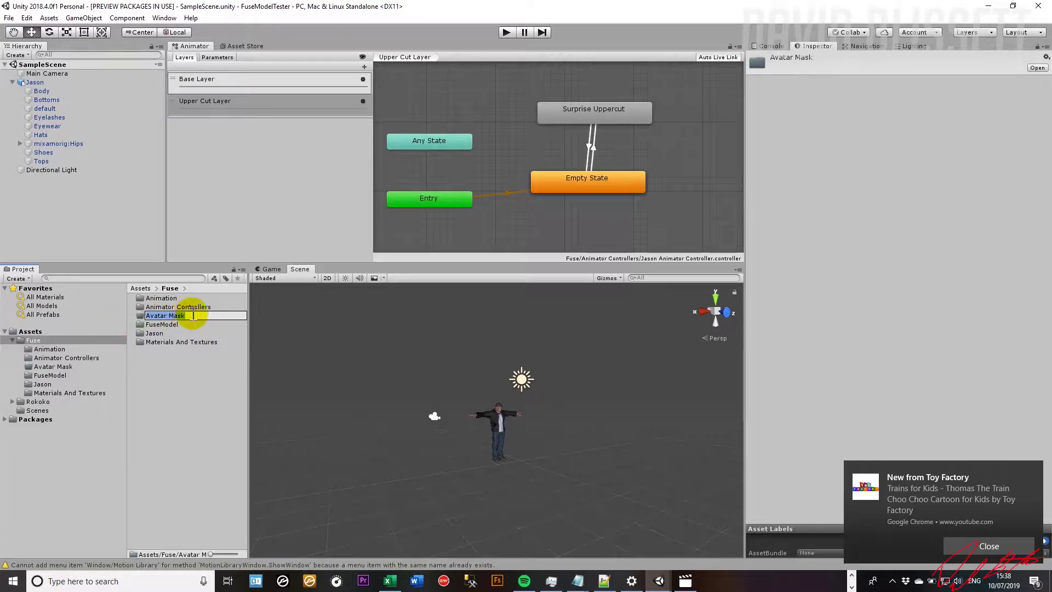
pyautogui.write('s')
pyautogui.press('Escape')
pyautogui.click(191, 320)
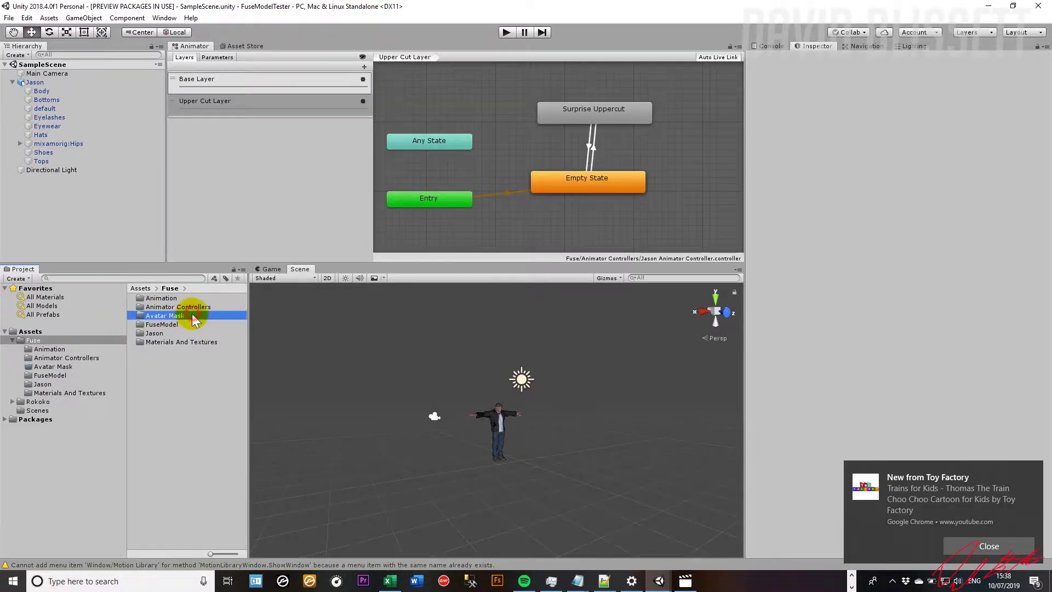
pyautogui.write('s')
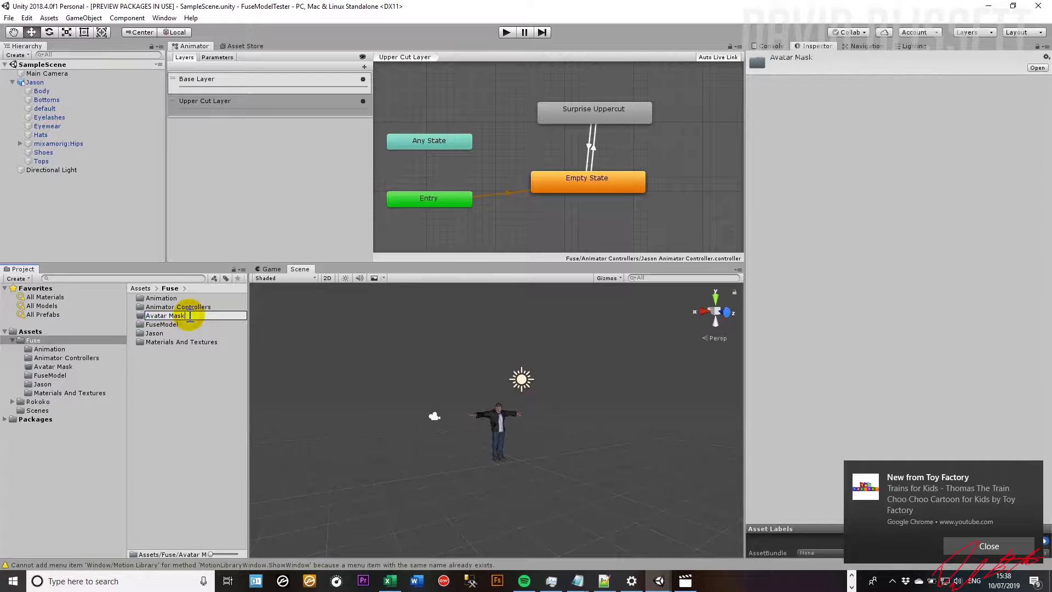
pyautogui.press('Return')
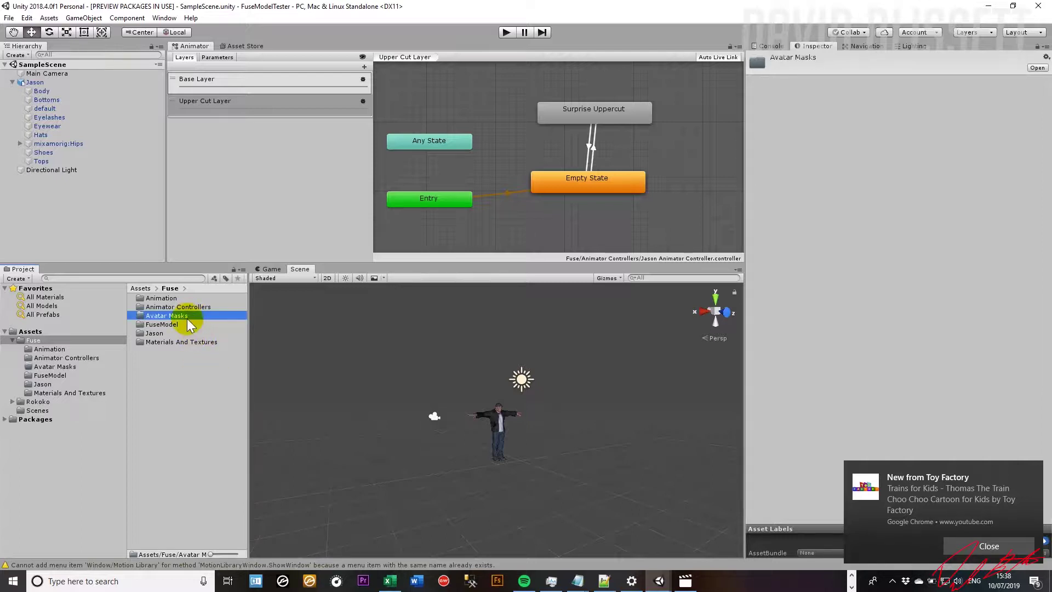
pyautogui.doubleClick(188, 315)
# Step: Add a new Avatar Mask asset here and name it 'Attack Avatar Mask'
pyautogui.rightClick(188, 318)
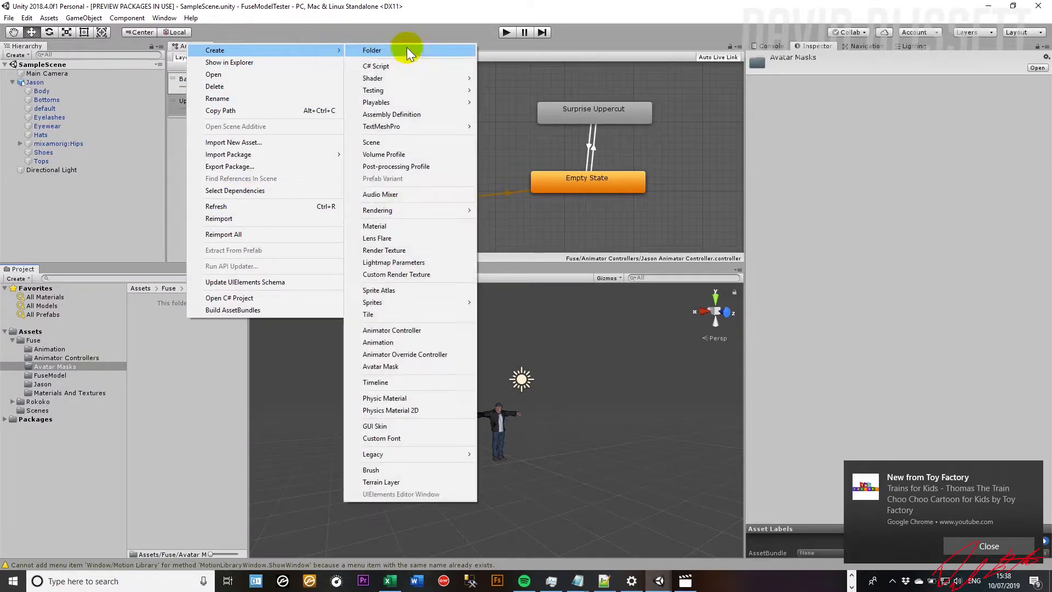
pyautogui.moveTo(215, 50)
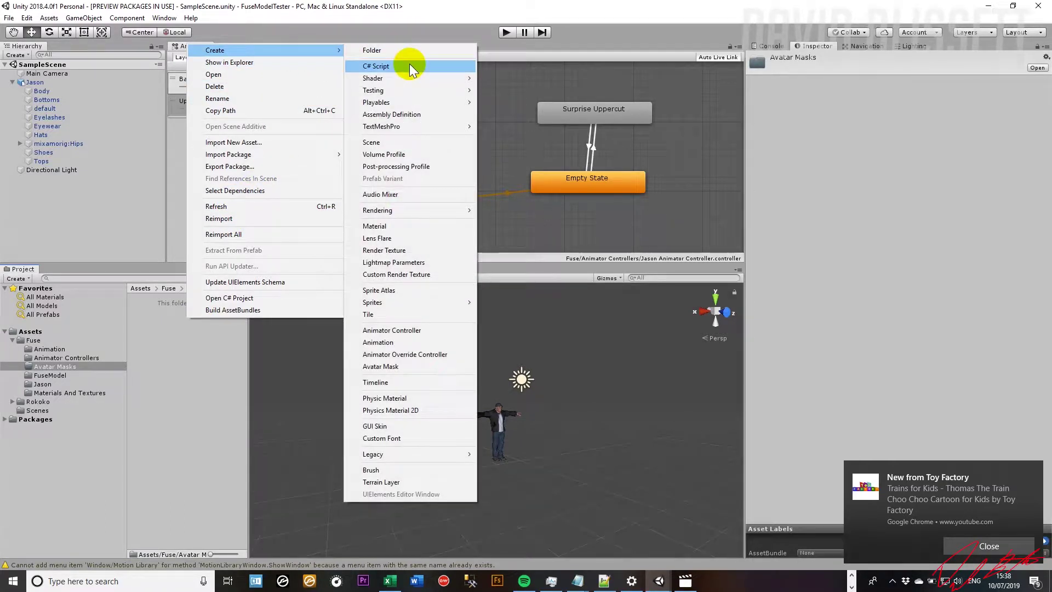
pyautogui.click(421, 368)
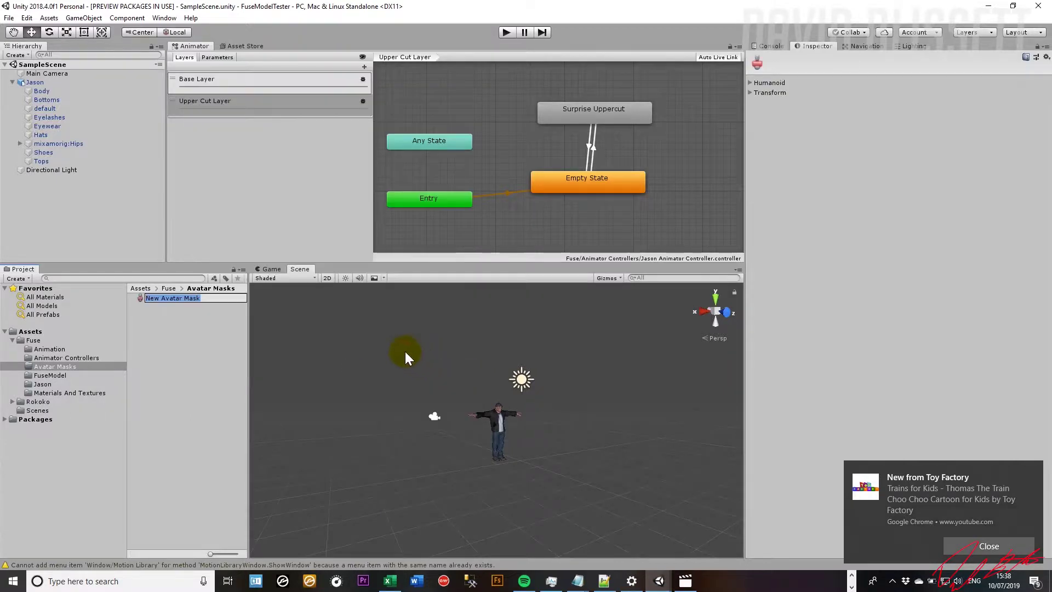
pyautogui.doubleClick(160, 298)
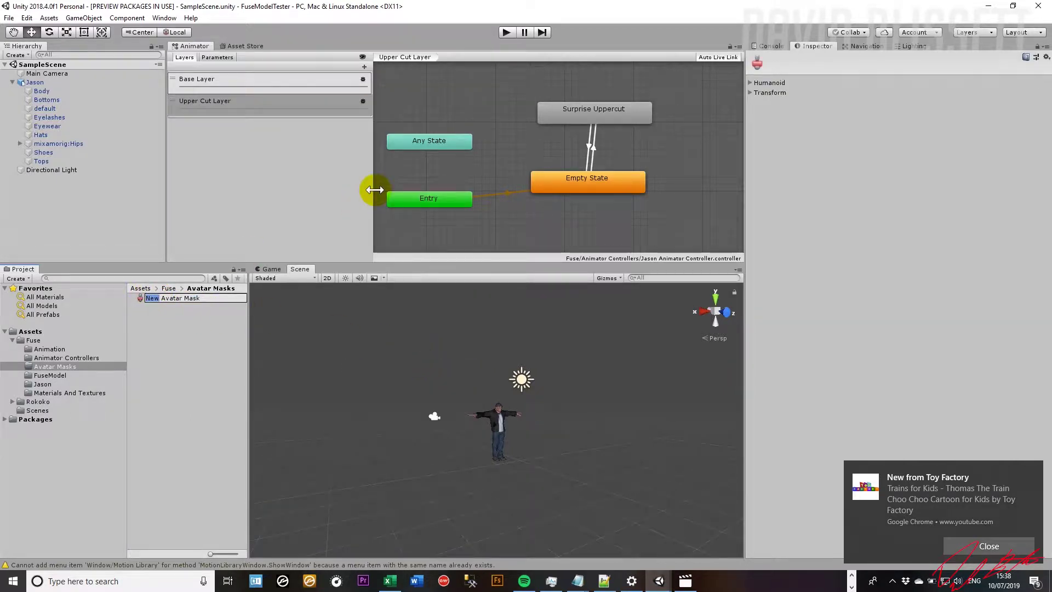
pyautogui.write('Attac')
pyautogui.write('k')
pyautogui.press('Return')
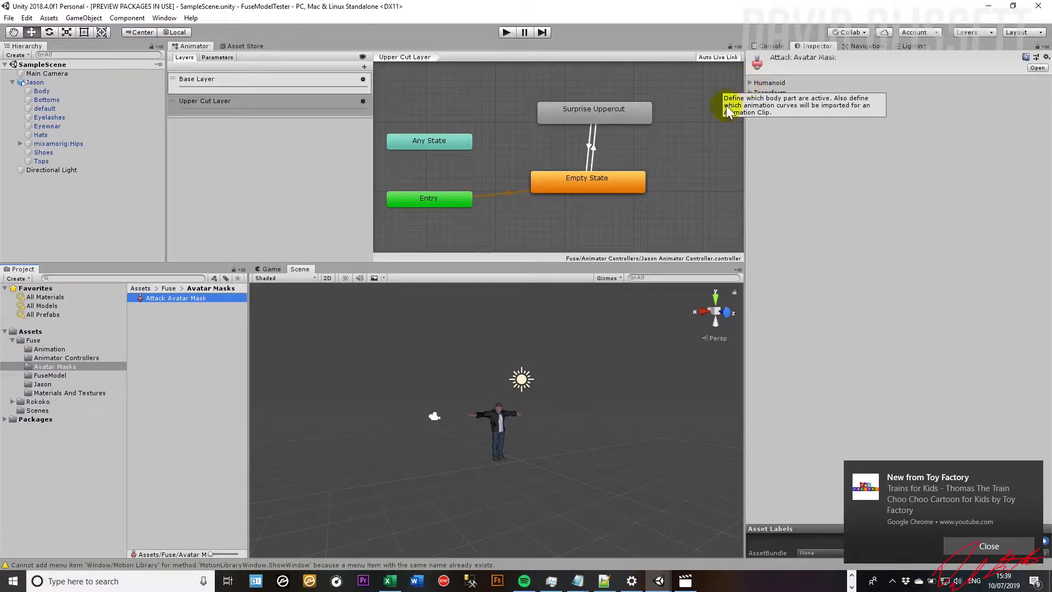
pyautogui.scroll(2, 563, 389)
pyautogui.scroll(2, 561, 399)
pyautogui.scroll(3, 559, 392)
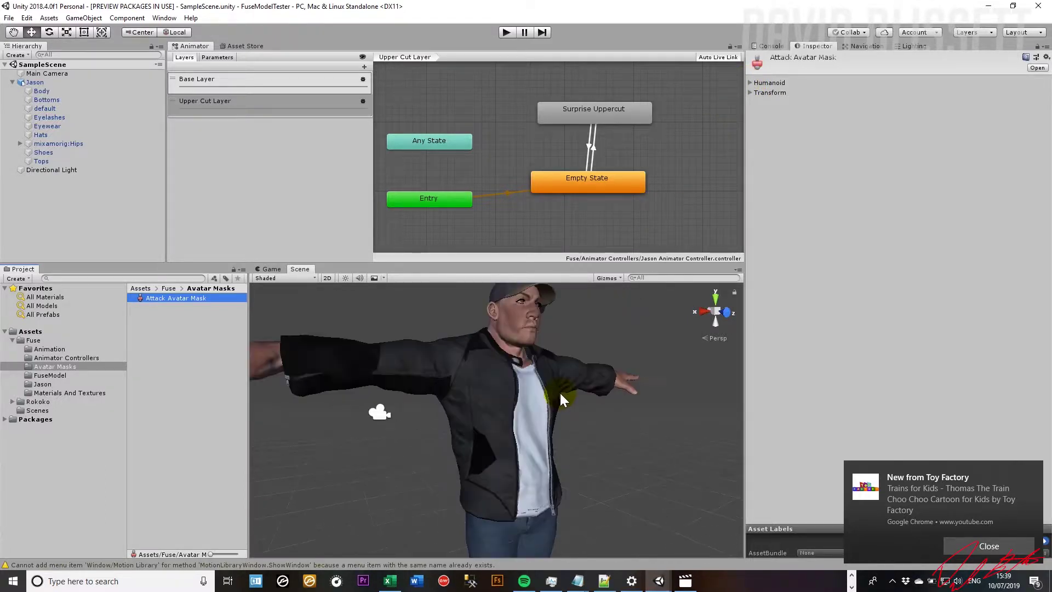
# Step: In the mask's Humanoid view, exclude the IK points and both legs
pyautogui.click(751, 82)
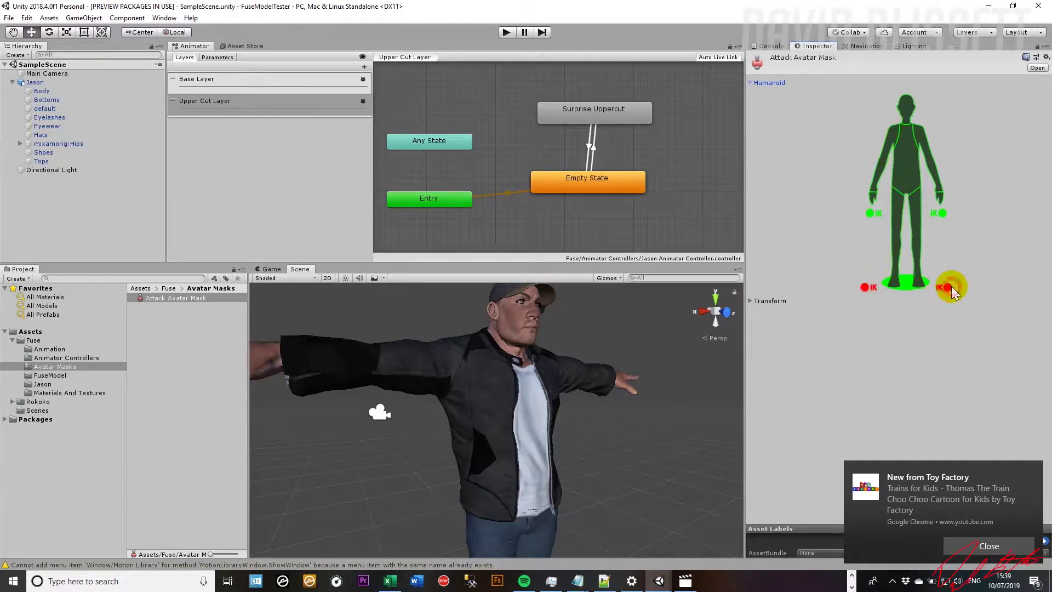
pyautogui.click(943, 214)
pyautogui.click(894, 284)
pyautogui.click(916, 280)
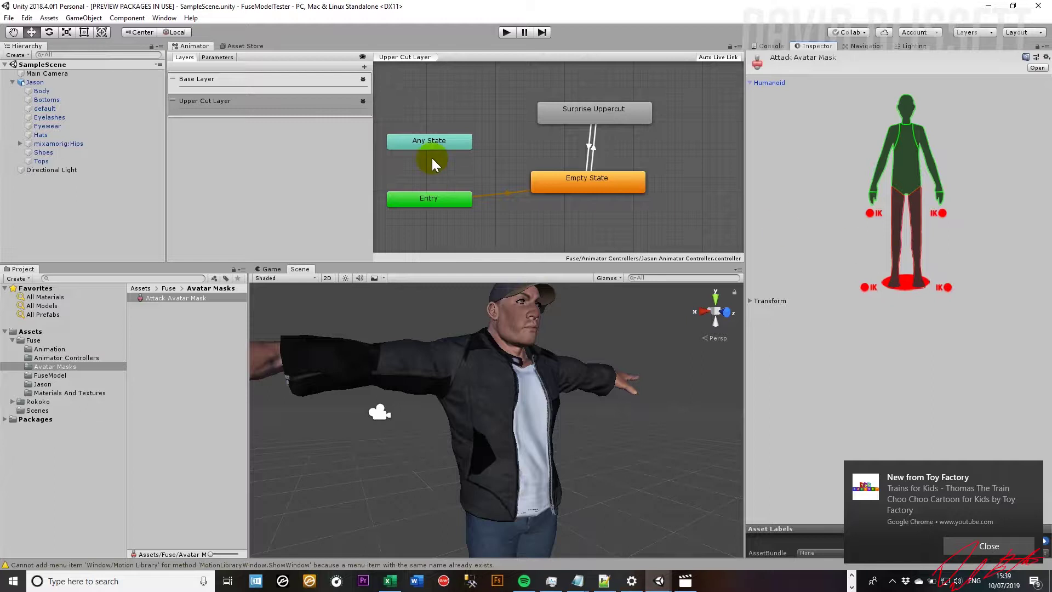
# Step: Set the Upper Cut Layer's Mask field to Attack Avatar Mask
pyautogui.click(363, 101)
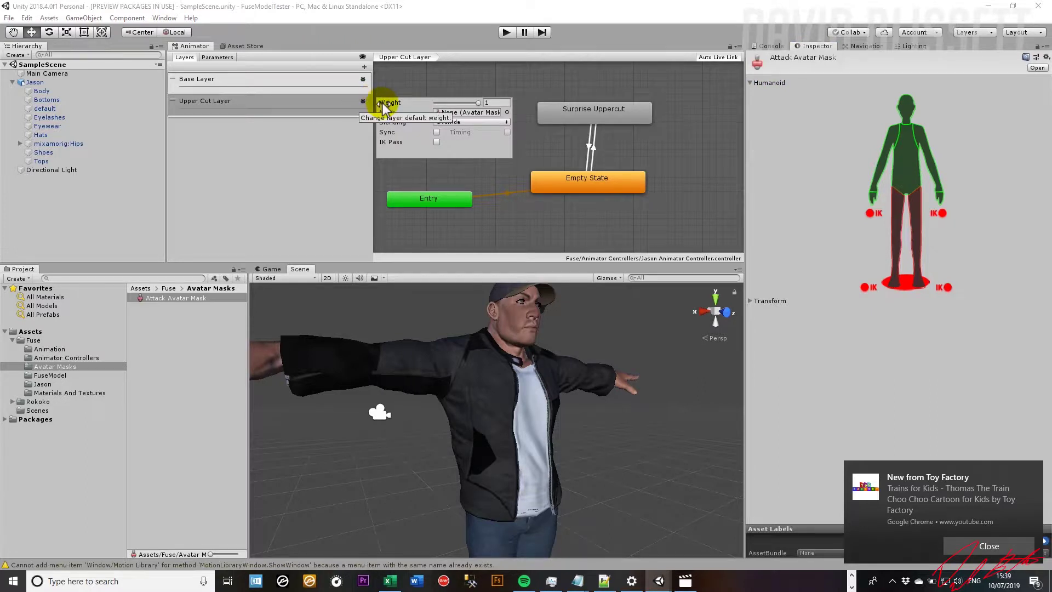
pyautogui.click(506, 111)
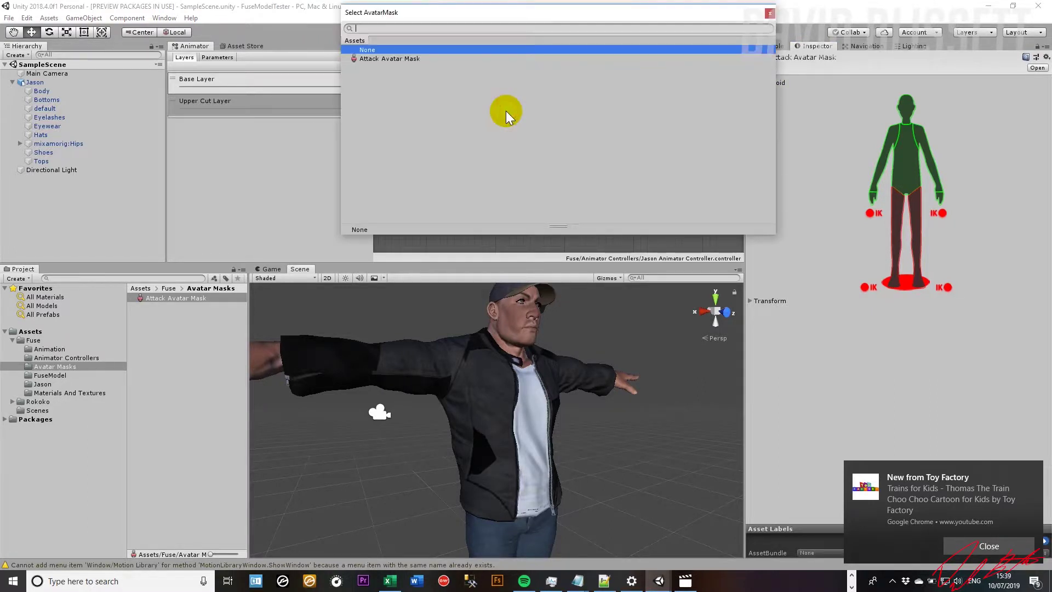
pyautogui.doubleClick(377, 59)
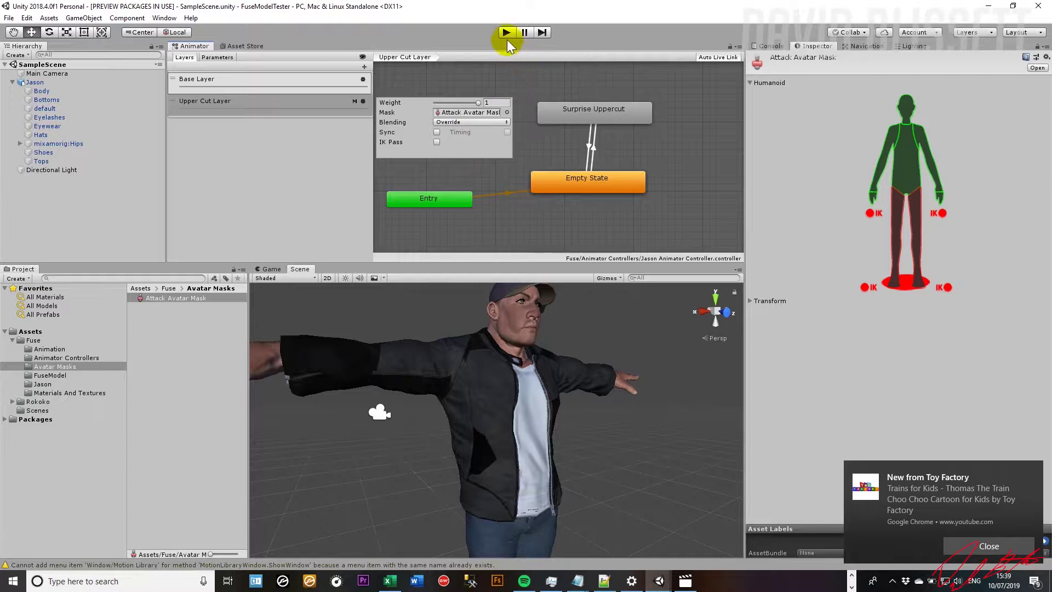
pyautogui.scroll(-3, 475, 366)
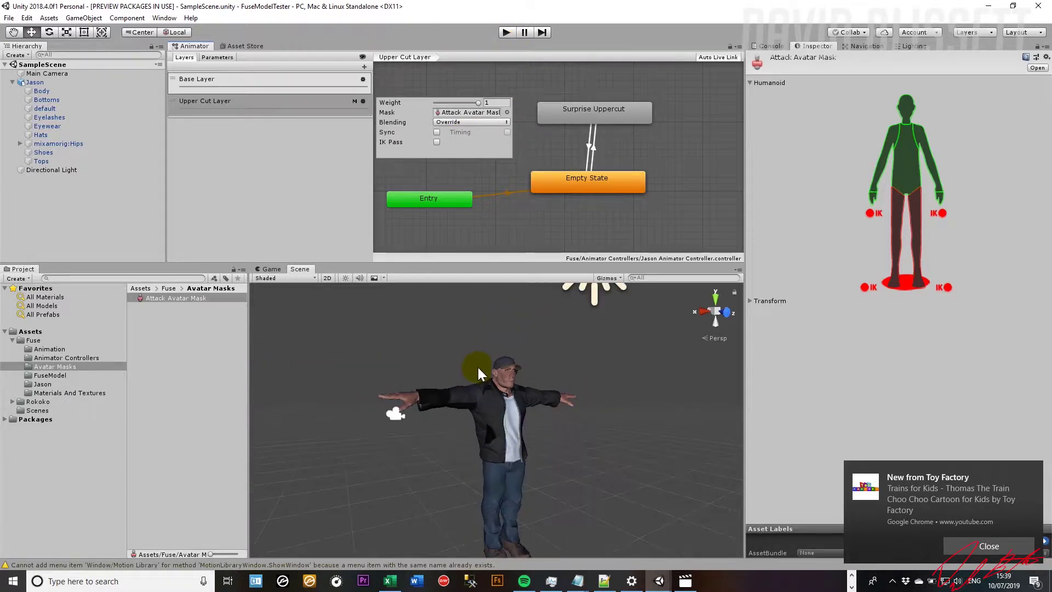
# Step: Close the layer settings, enter Play mode, and display the Base Layer's states
pyautogui.click(475, 357)
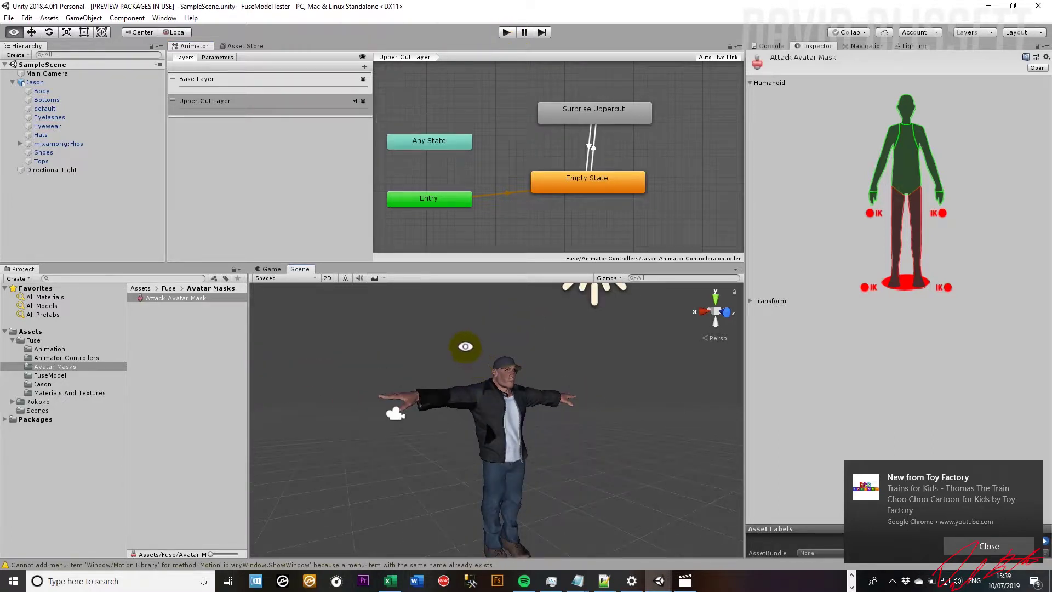
pyautogui.click(504, 33)
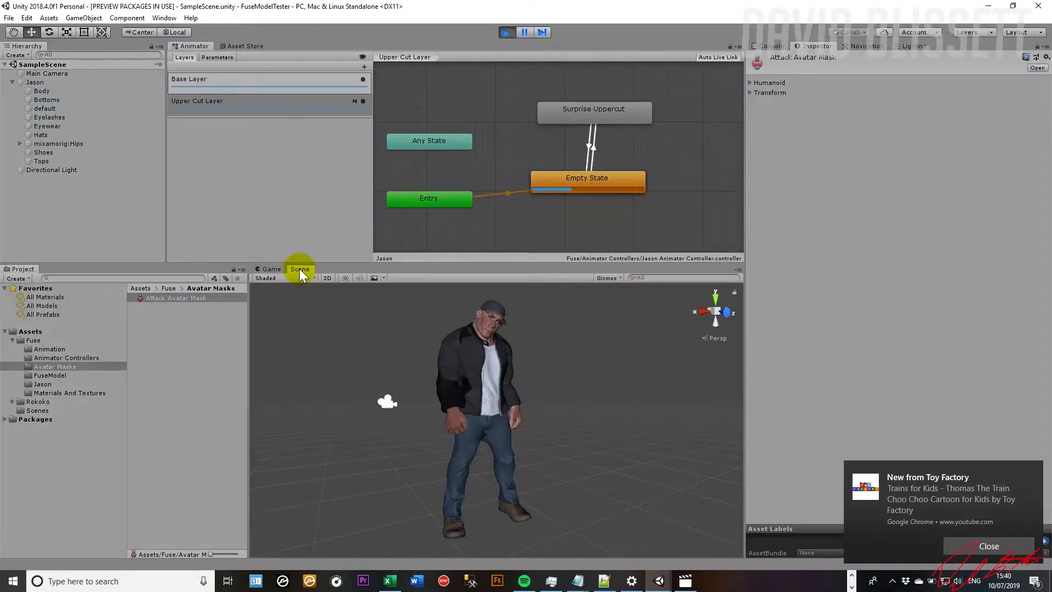
pyautogui.click(281, 82)
pyautogui.scroll(-5, 572, 218)
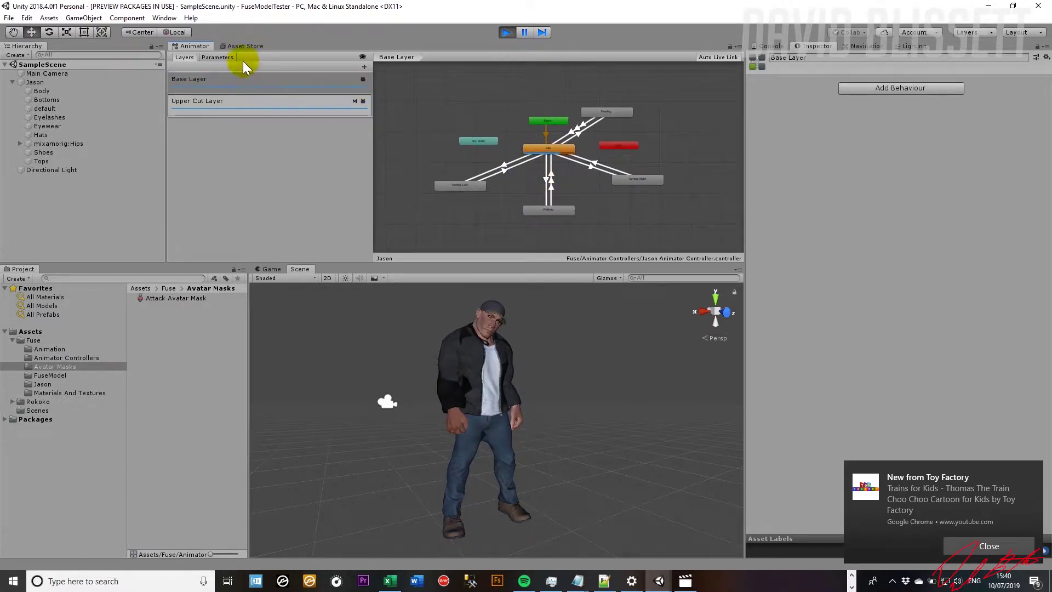
# Step: Enable isDoingUpperCut in Parameters and orbit around the punching character
pyautogui.click(223, 59)
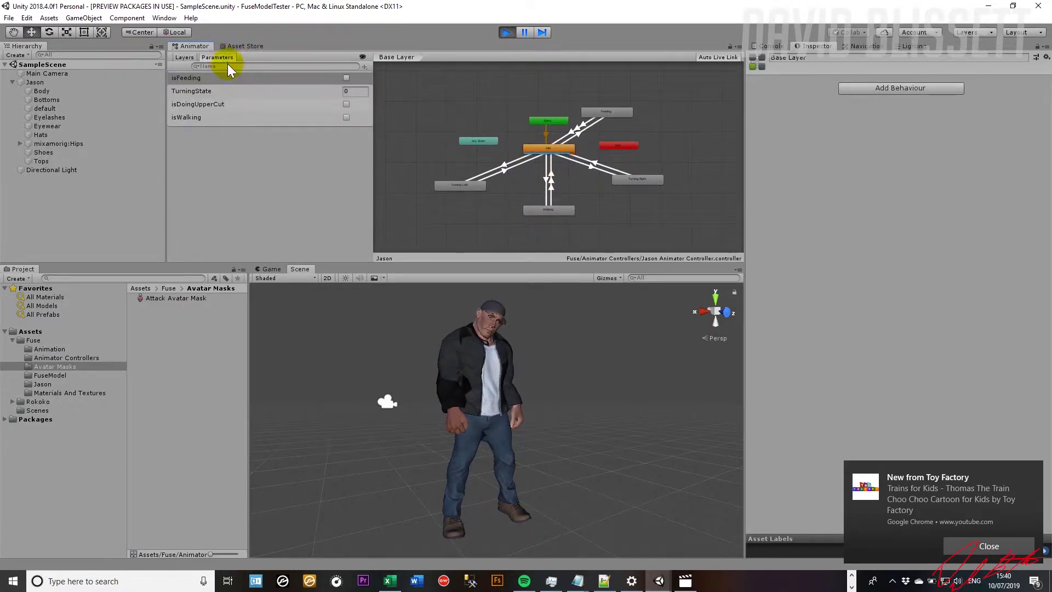
pyautogui.click(346, 103)
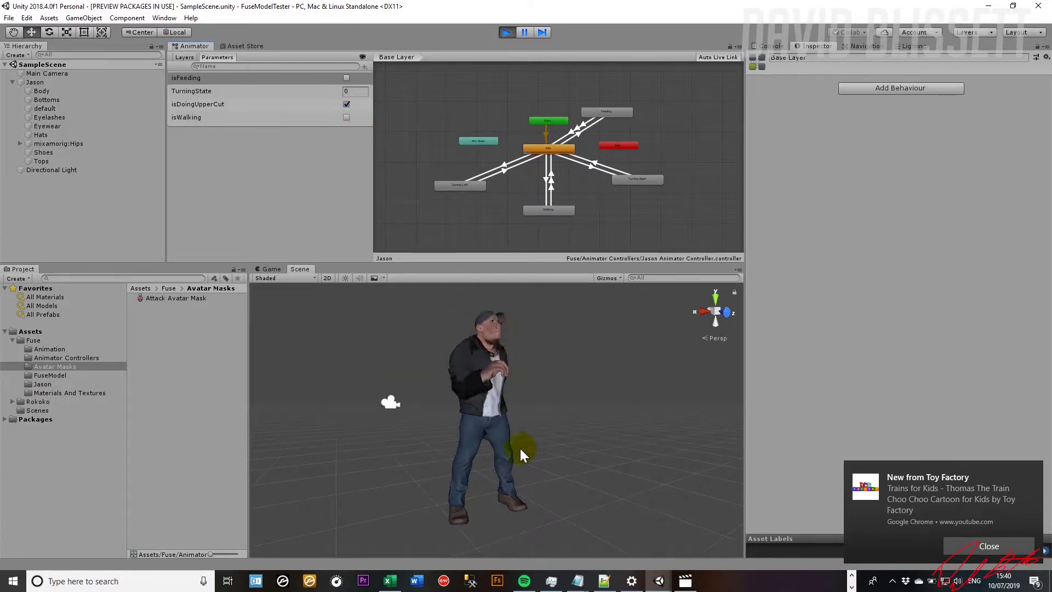
pyautogui.moveTo(482, 469)
pyautogui.keyDown('alt'); pyautogui.mouseDown()
pyautogui.moveTo(411, 492)
pyautogui.moveTo(436, 474)
pyautogui.mouseUp(); pyautogui.keyUp('alt')
pyautogui.scroll(-3, 436, 473)
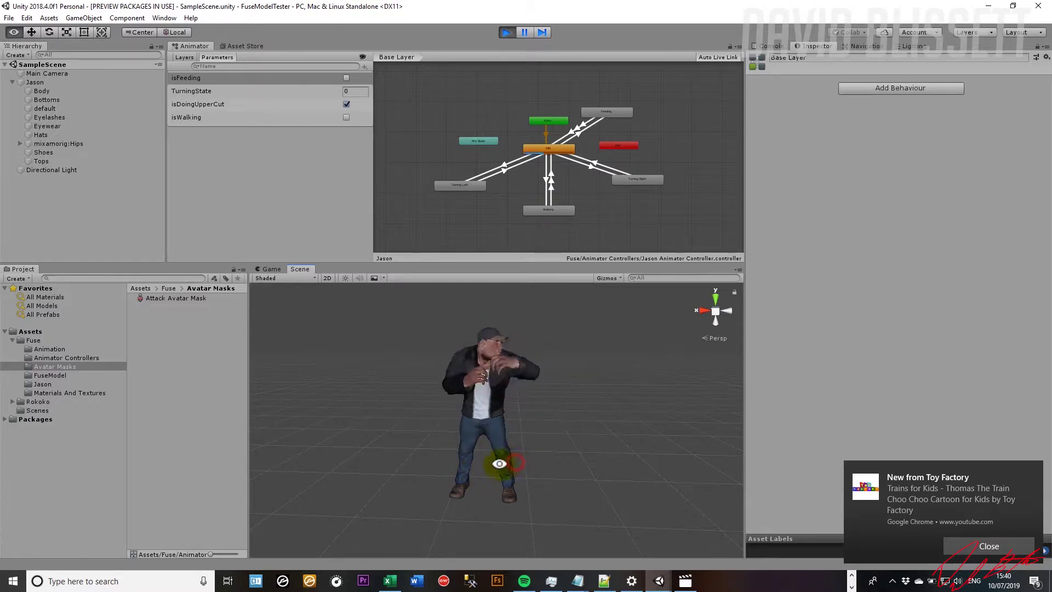
pyautogui.moveTo(495, 460)
pyautogui.keyDown('alt'); pyautogui.mouseDown()
pyautogui.moveTo(456, 467)
pyautogui.moveTo(557, 452)
pyautogui.mouseUp(); pyautogui.keyUp('alt')
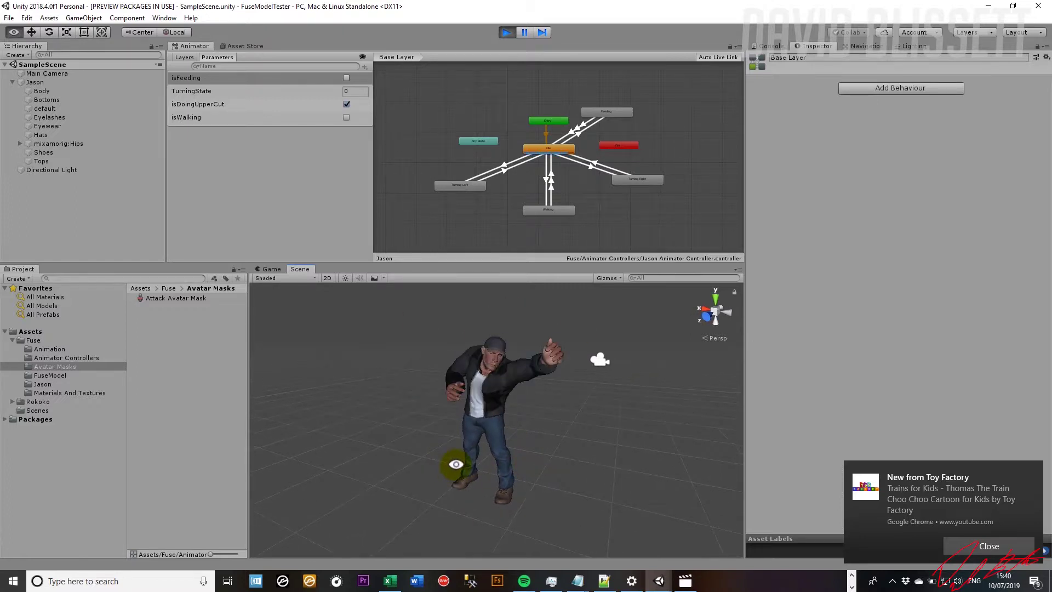
pyautogui.keyDown('alt'); pyautogui.moveTo(556, 451); pyautogui.dragTo(576, 453); pyautogui.keyUp('alt')
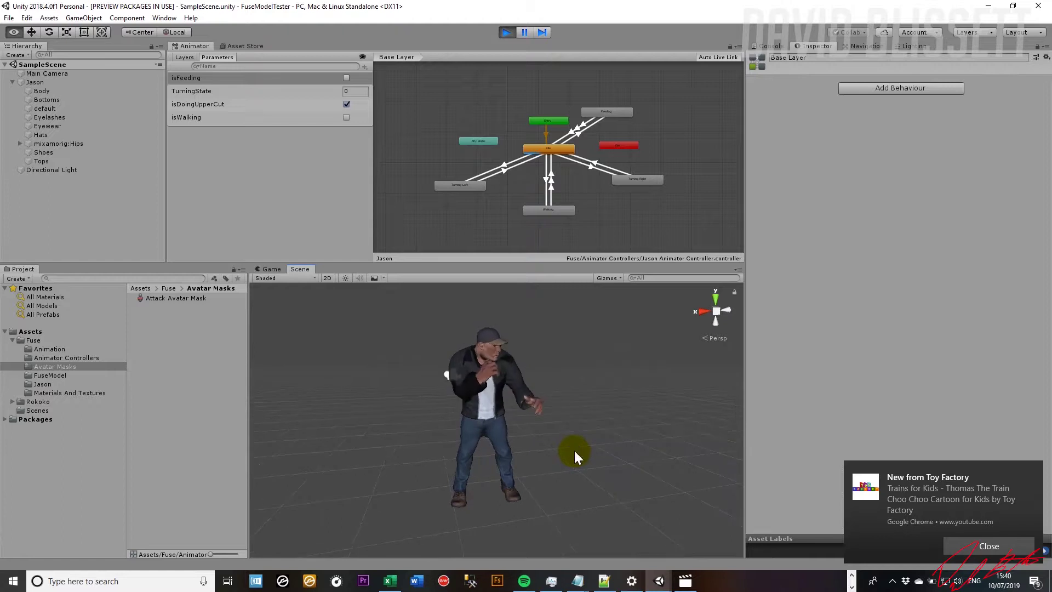
# Step: Enable isWalking and orbit the view to follow the walking character
pyautogui.click(347, 118)
pyautogui.scroll(-5, 440, 510)
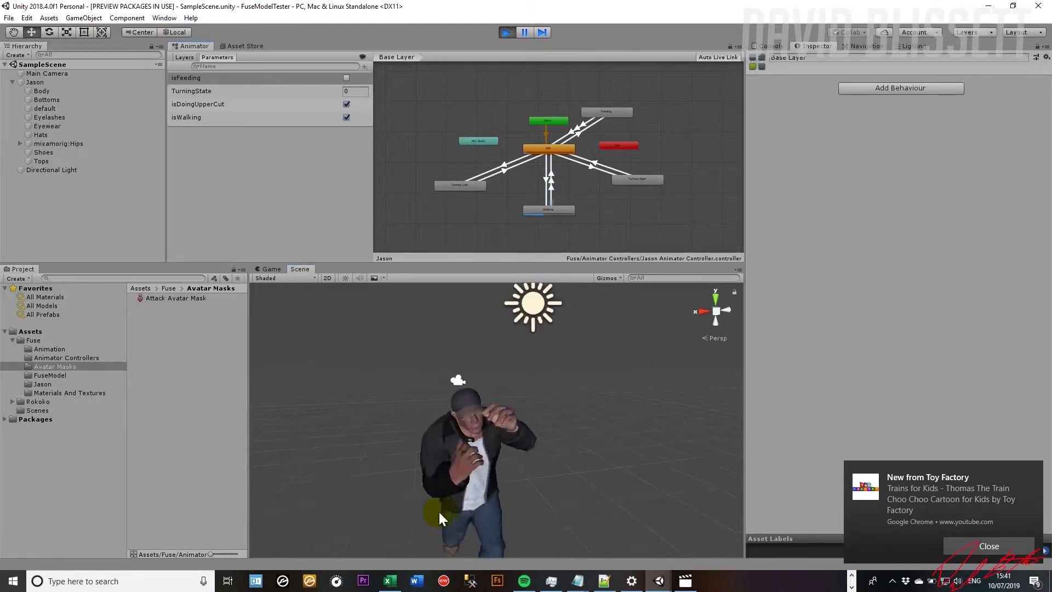
pyautogui.scroll(-2, 426, 517)
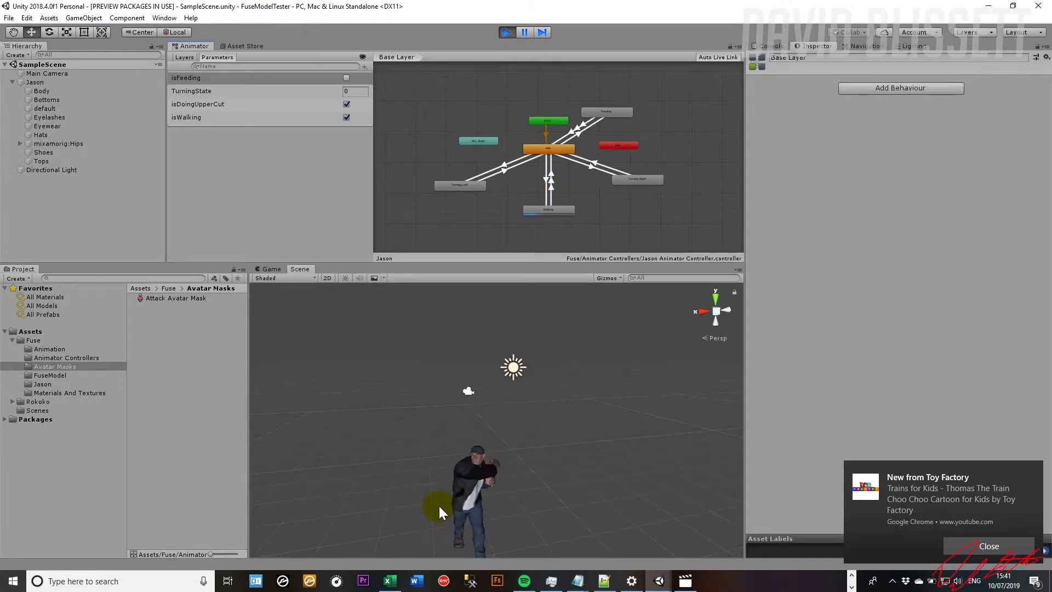
pyautogui.keyDown('alt'); pyautogui.moveTo(427, 517); pyautogui.dragTo(424, 432); pyautogui.keyUp('alt')
pyautogui.scroll(-2, 425, 433)
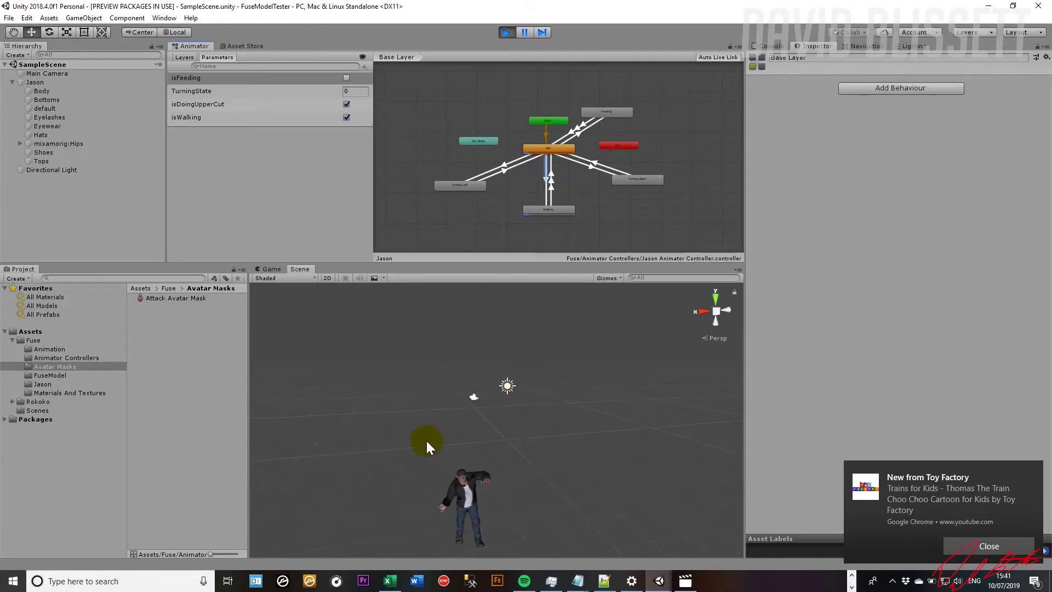
pyautogui.scroll(-2, 427, 441)
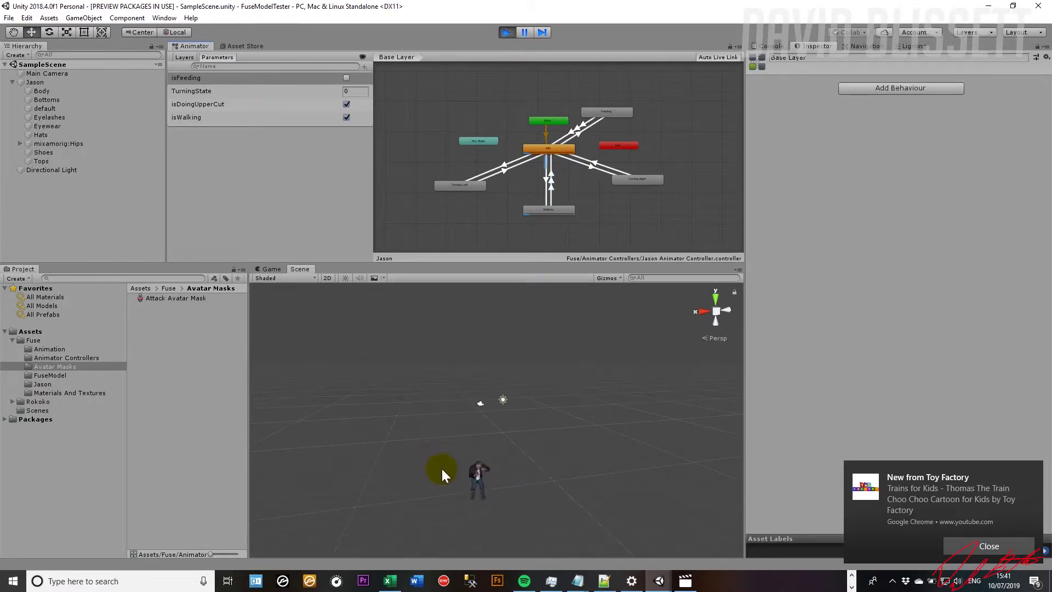
pyautogui.scroll(-2, 441, 469)
pyautogui.scroll(2, 478, 502)
pyautogui.scroll(2, 422, 447)
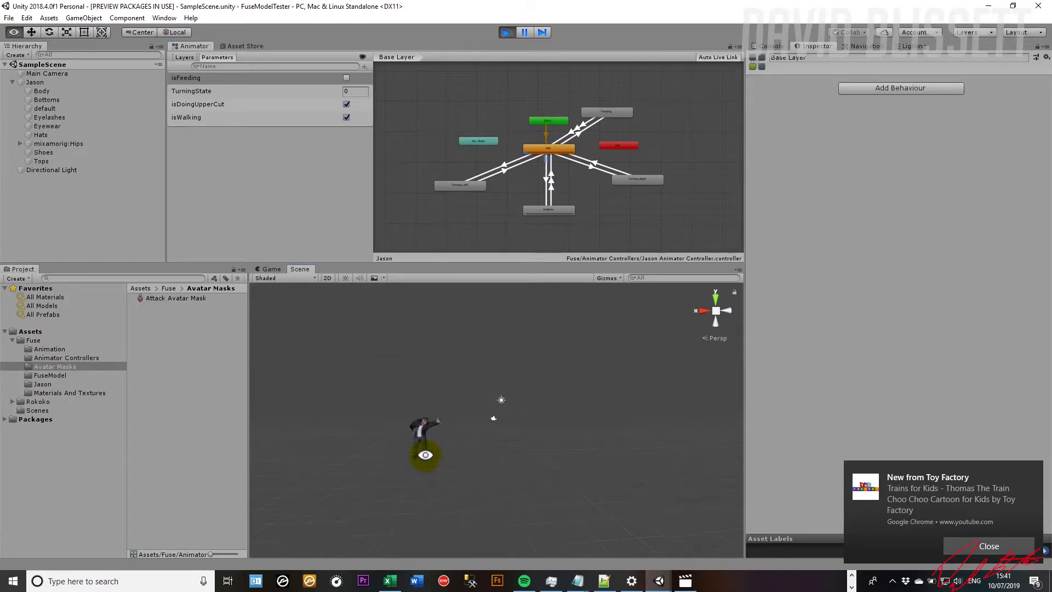
pyautogui.scroll(2, 447, 441)
pyautogui.scroll(1, 447, 458)
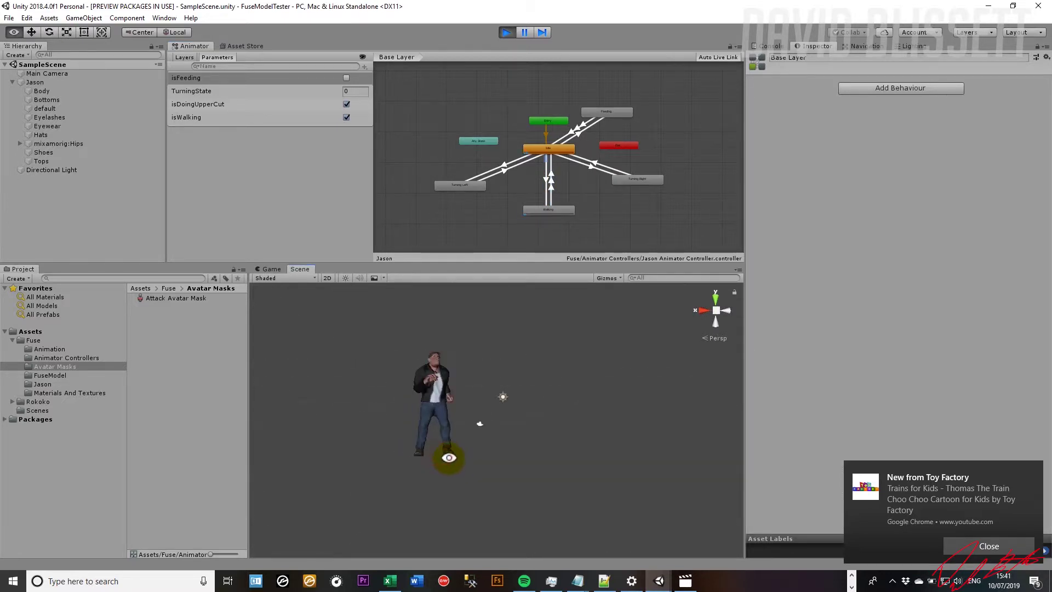
pyautogui.scroll(2, 450, 460)
pyautogui.scroll(2, 451, 464)
pyautogui.scroll(-3, 450, 456)
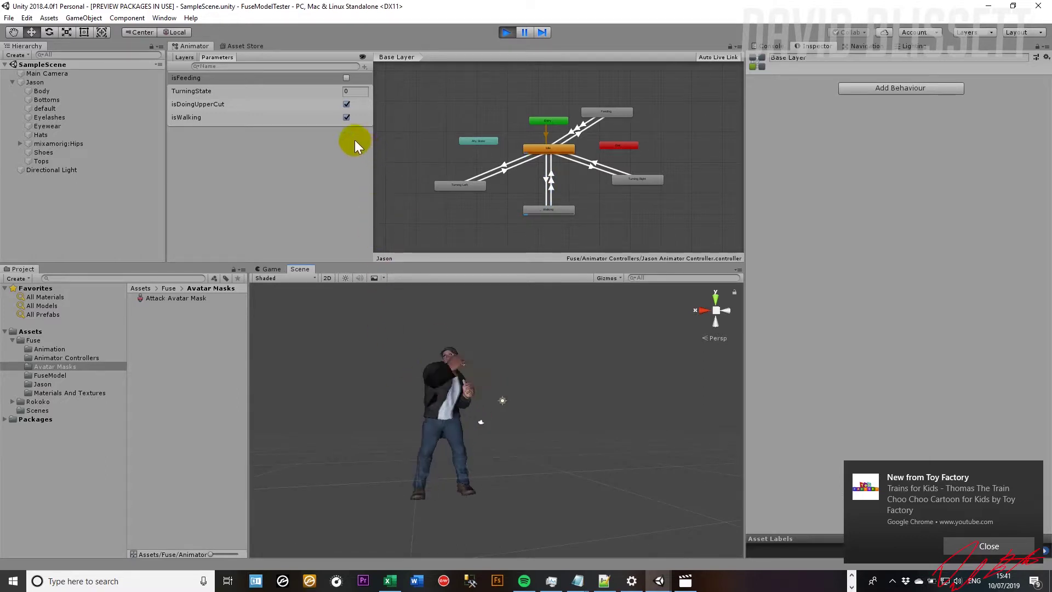
# Step: Disable isWalking, then bring up the Base Layer's state graph from the Layers list
pyautogui.click(348, 117)
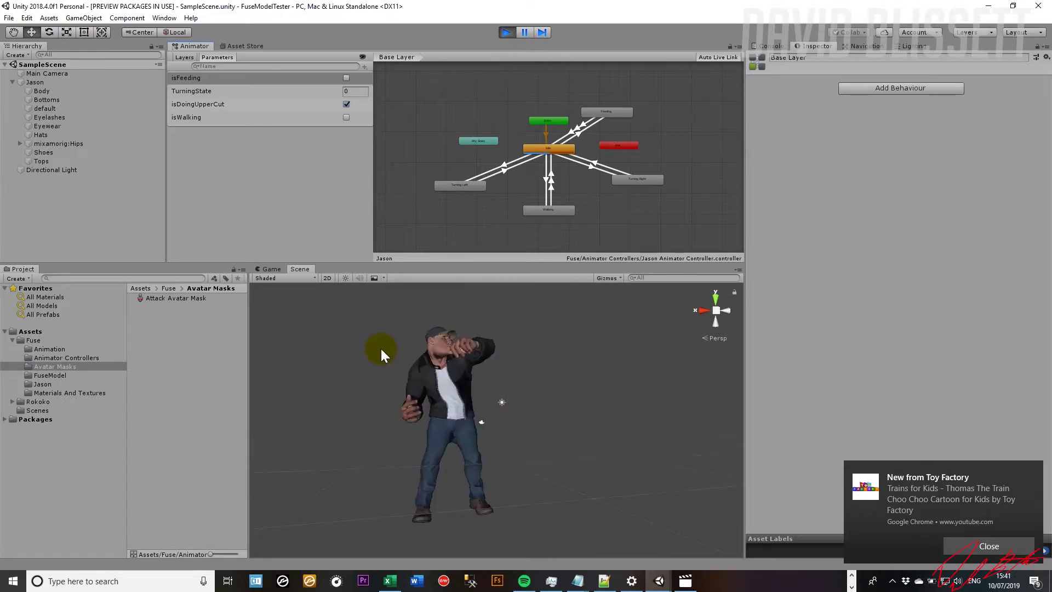
pyautogui.keyDown('alt'); pyautogui.moveTo(381, 360); pyautogui.dragTo(377, 372); pyautogui.keyUp('alt')
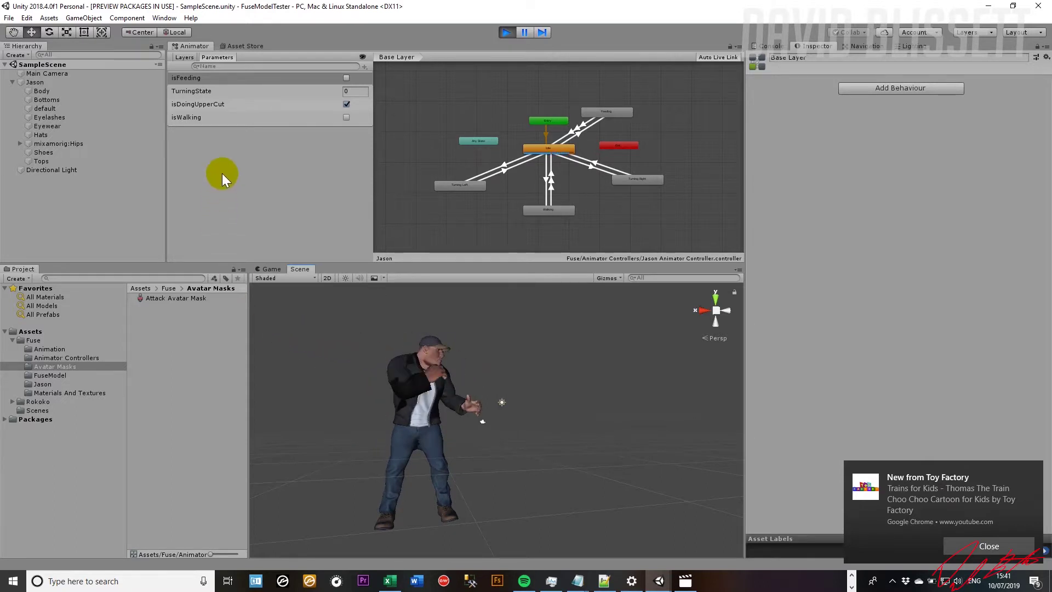
pyautogui.click(189, 60)
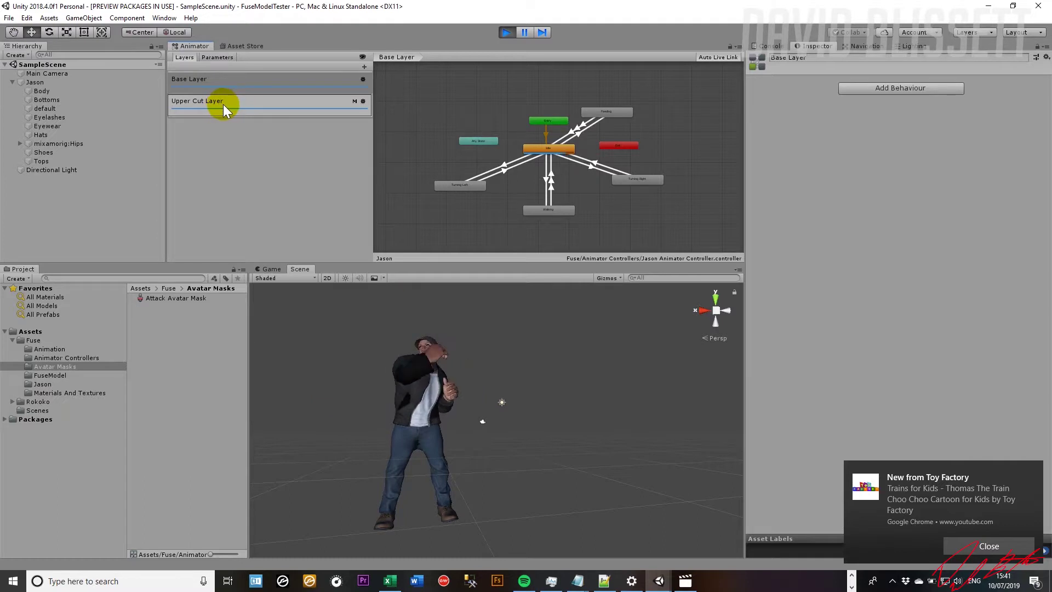
pyautogui.click(225, 78)
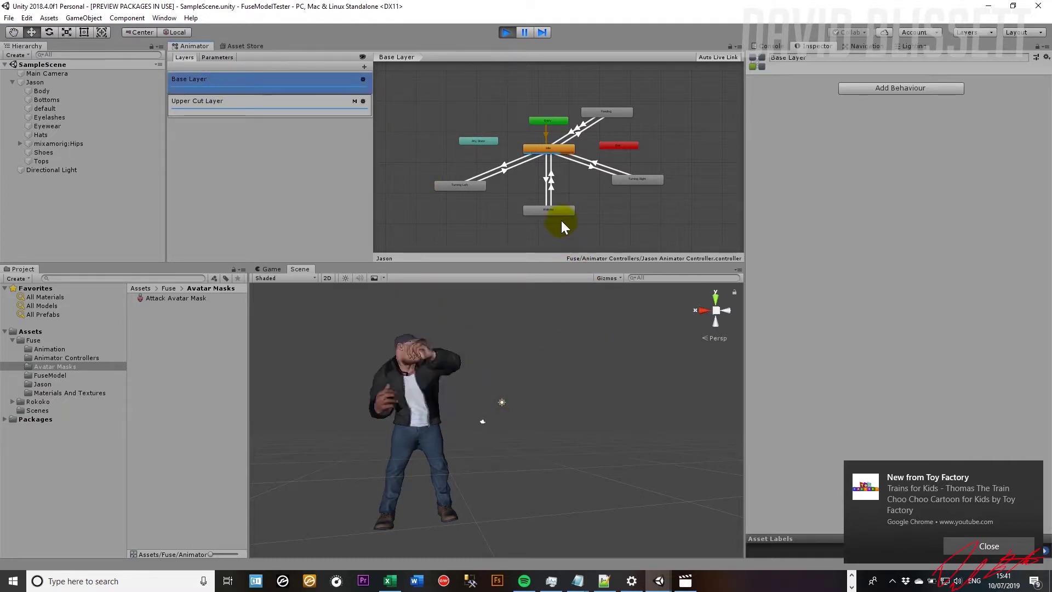
pyautogui.scroll(2, 562, 218)
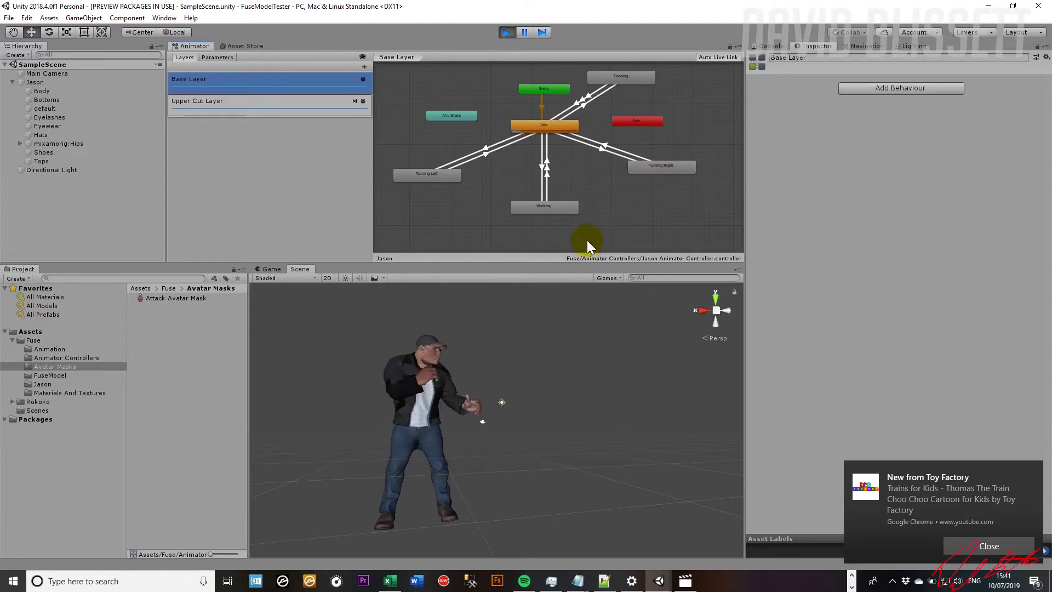
# Step: Set the TurningState parameter to 1, watch the character turn, and select the Turning Right to Idle transition
pyautogui.click(219, 58)
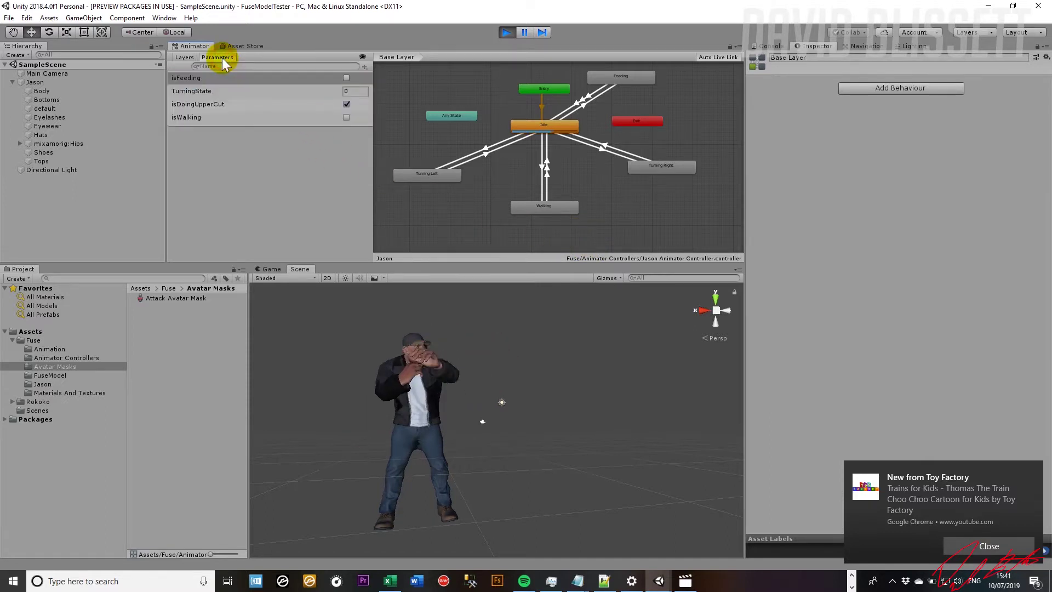
pyautogui.click(347, 104)
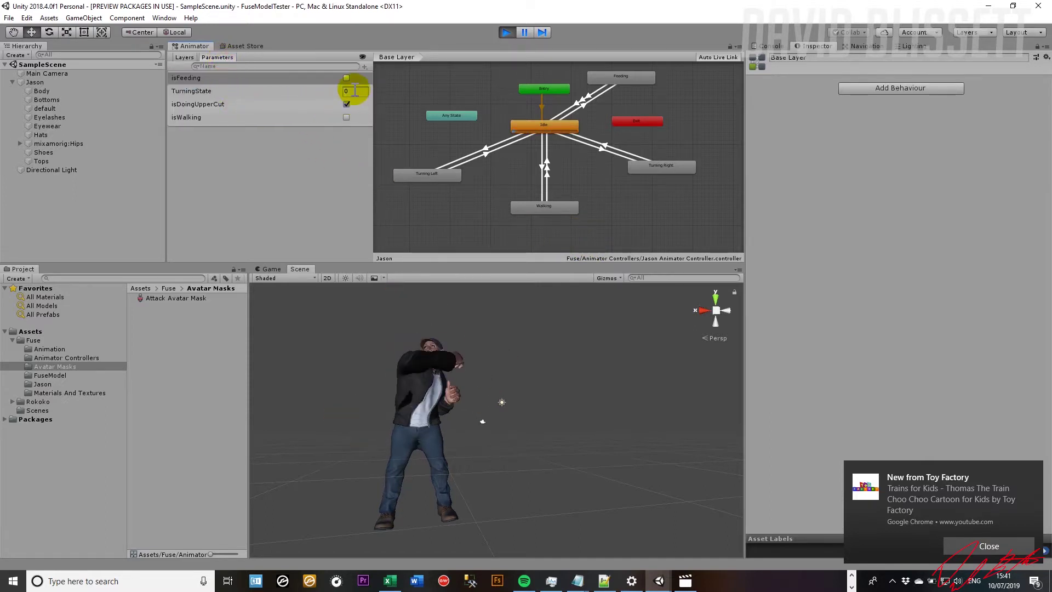
pyautogui.click(353, 90)
pyautogui.write('1')
pyautogui.click(347, 104)
pyautogui.click(329, 66)
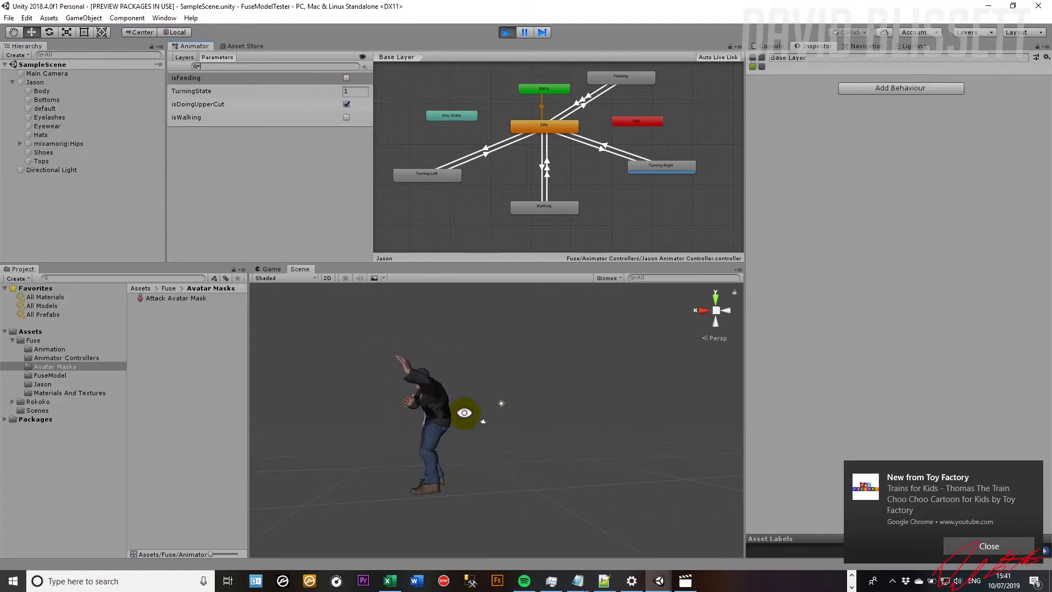
pyautogui.keyDown('alt'); pyautogui.moveTo(477, 413); pyautogui.dragTo(491, 418); pyautogui.keyUp('alt')
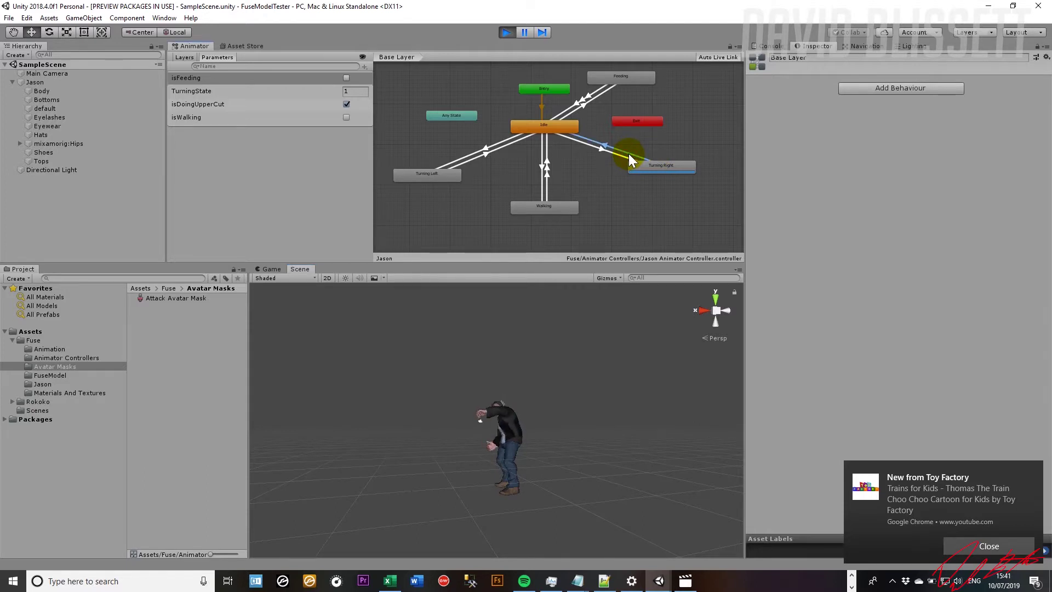
pyautogui.click(629, 154)
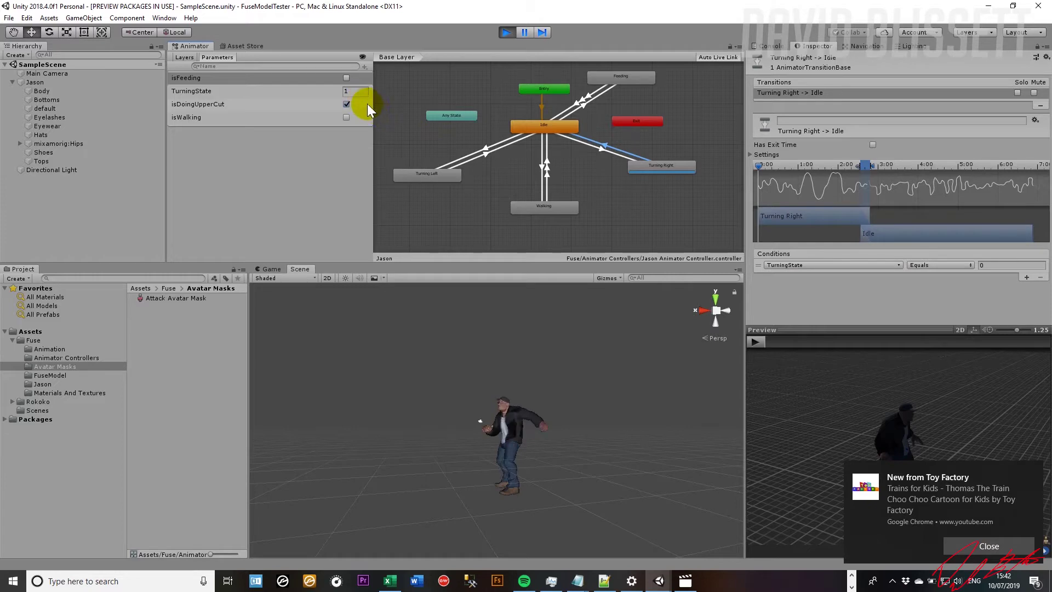
# Step: Toggle isDoingUpperCut and view the Idle to Walking conditions: isWalking true, TurningState 0
pyautogui.click(346, 104)
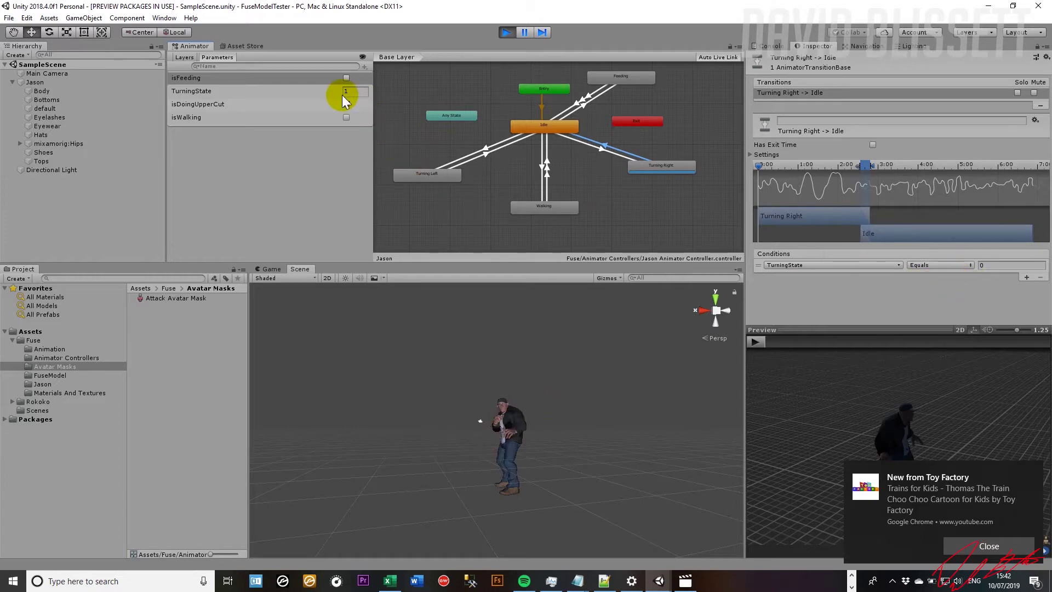
pyautogui.click(546, 173)
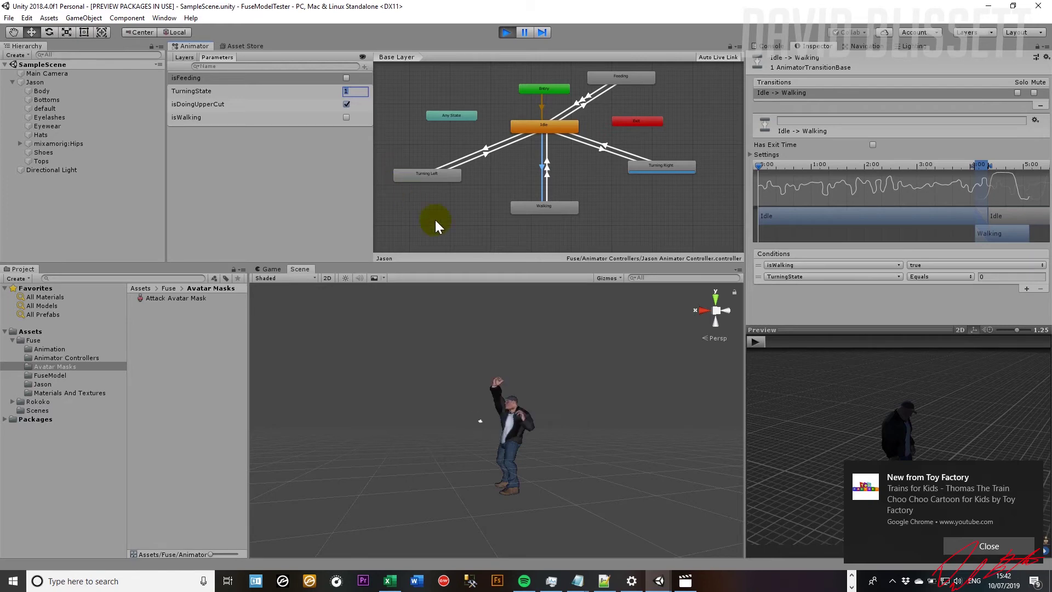
pyautogui.keyDown('alt'); pyautogui.moveTo(455, 340); pyautogui.dragTo(434, 332); pyautogui.keyUp('alt')
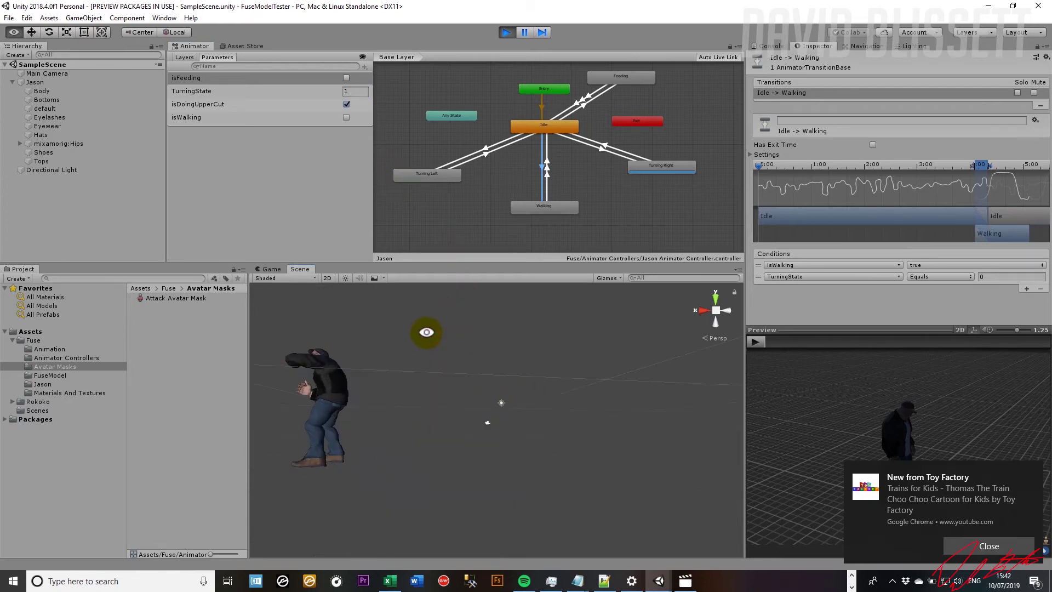